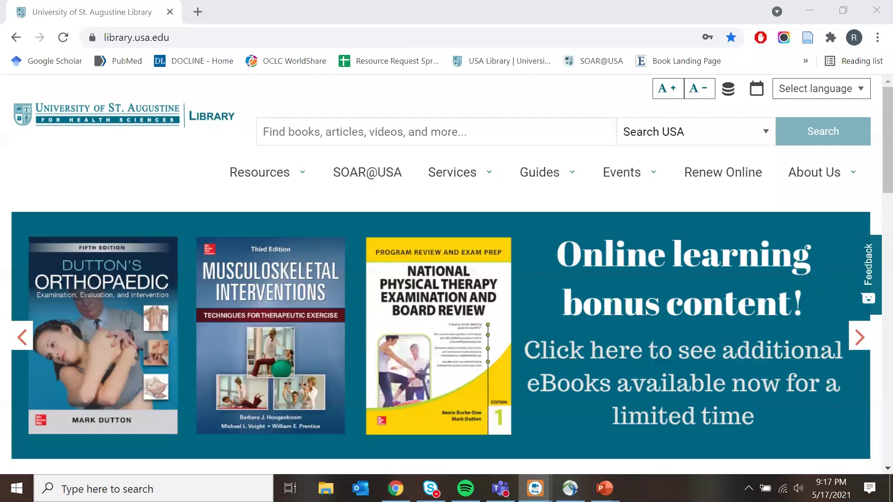
Enter "hip" in the library search field and open the Search USA page from the library resources
left_click(344, 135)
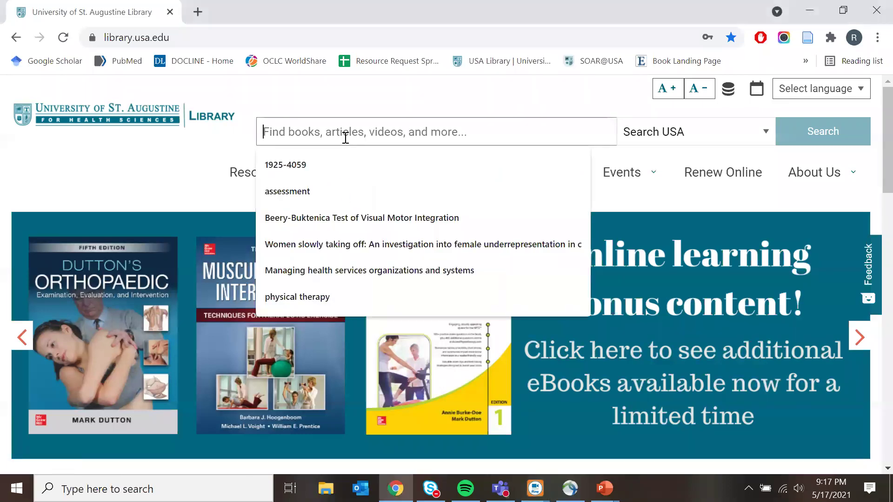
type("hip")
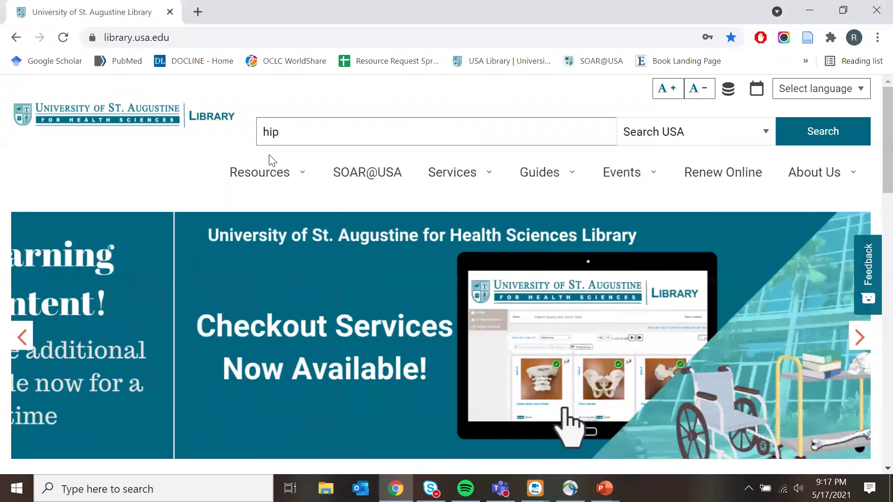
left_click(274, 179)
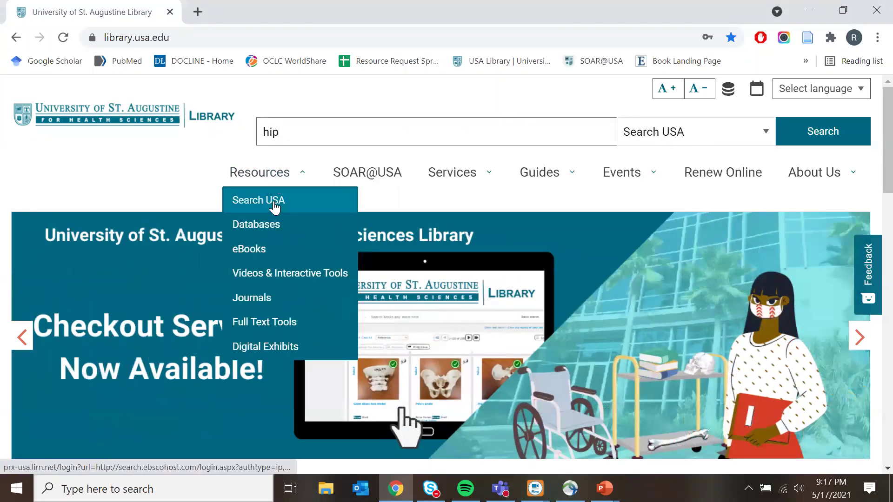
left_click(274, 207)
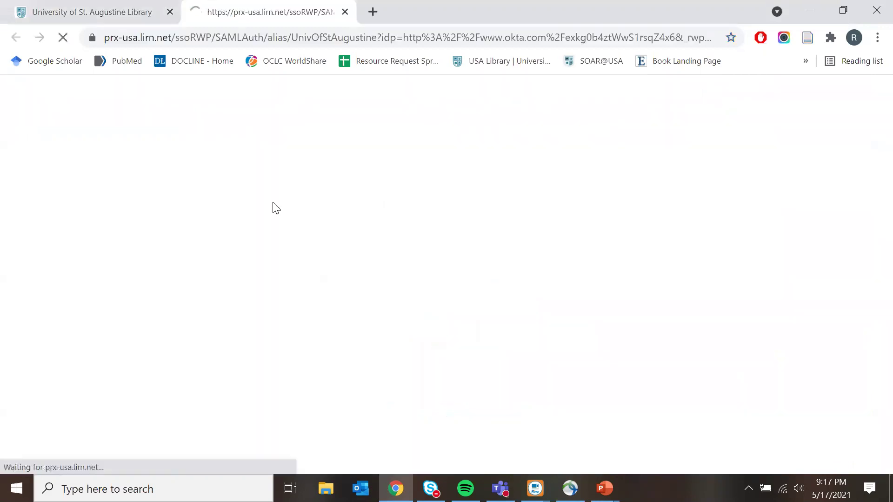
left_click(137, 12)
left_click(223, 11)
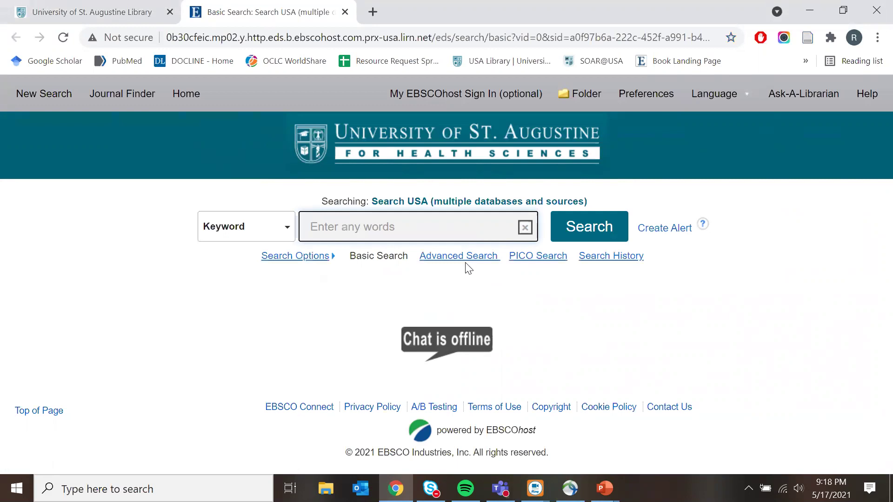
Compare the library home page's search and resource options with the Search USA basic search page
left_click(89, 8)
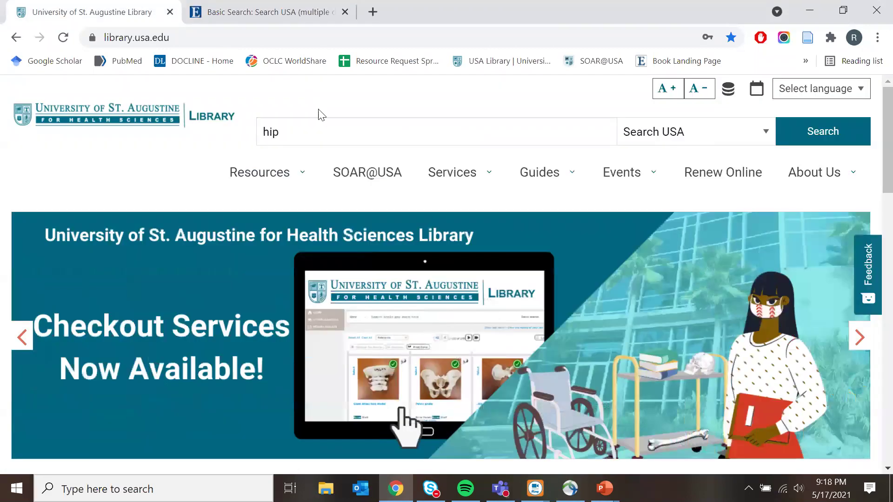
mouse_move(299, 172)
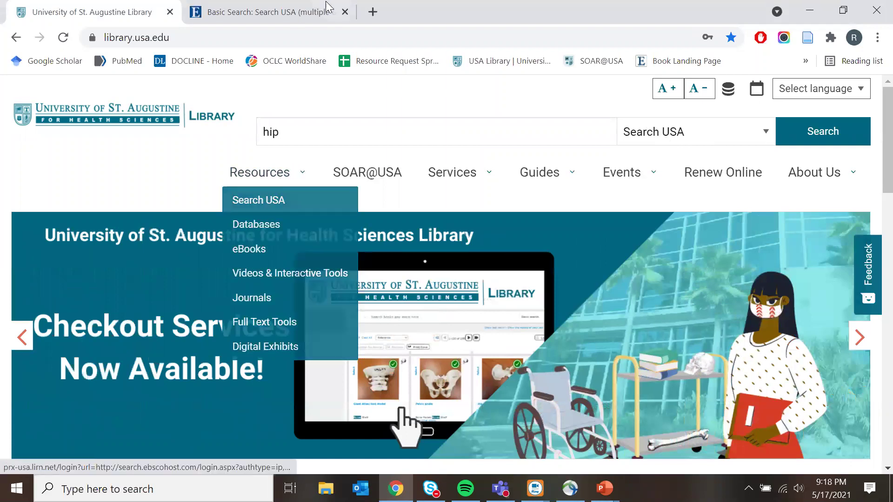
left_click(267, 12)
left_click(153, 11)
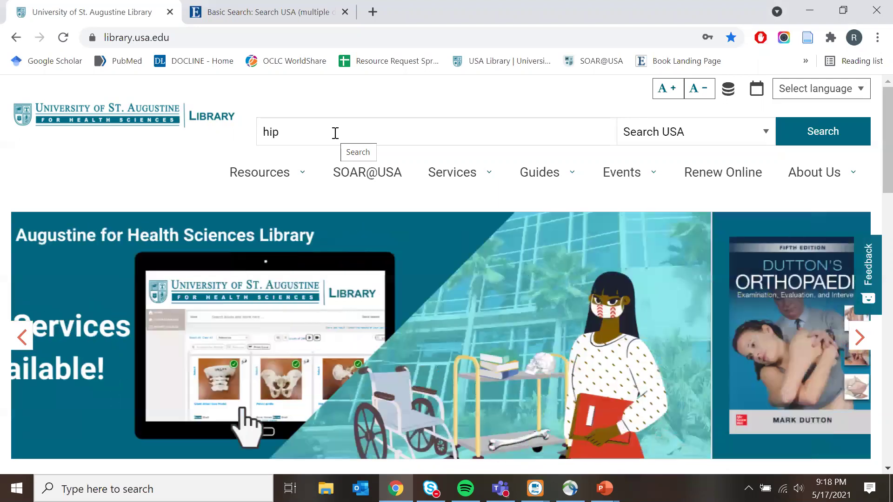
left_click(335, 133)
type("excer")
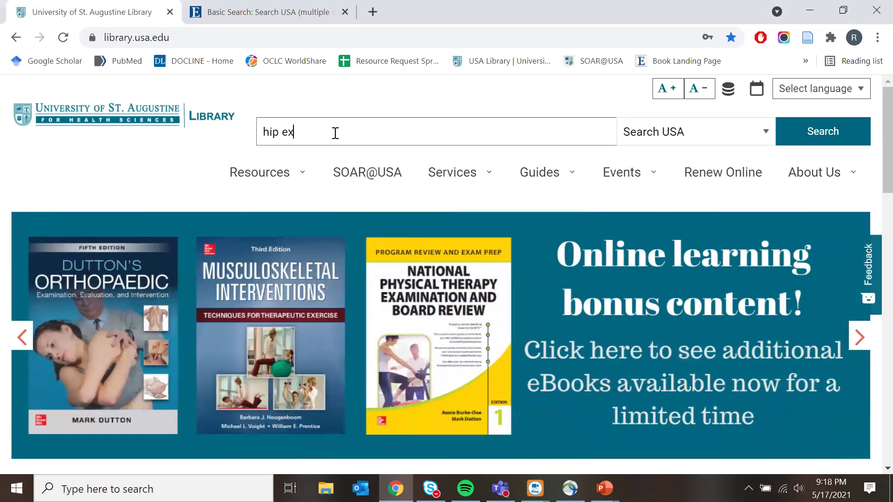
key("BackSpace")
type("ercises")
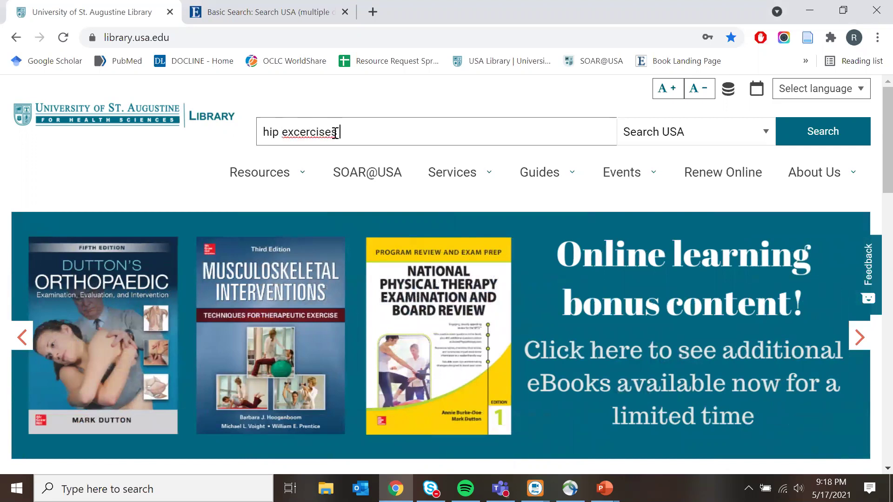
right_click(325, 134)
left_click(345, 139)
type("knee")
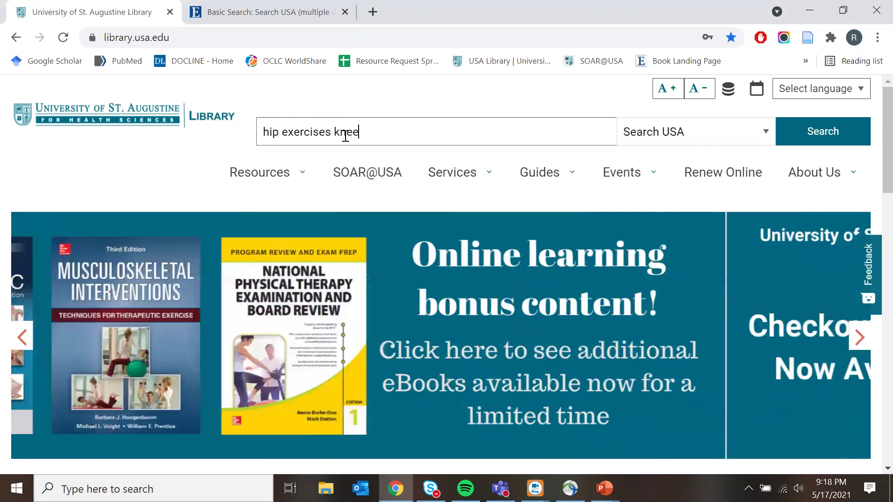
type(" ostep")
key("BackSpace")
key("BackSpace")
key("BackSpace")
key("BackSpace")
key("BackSpace")
key("BackSpace")
key("BackSpace")
key("BackSpace")
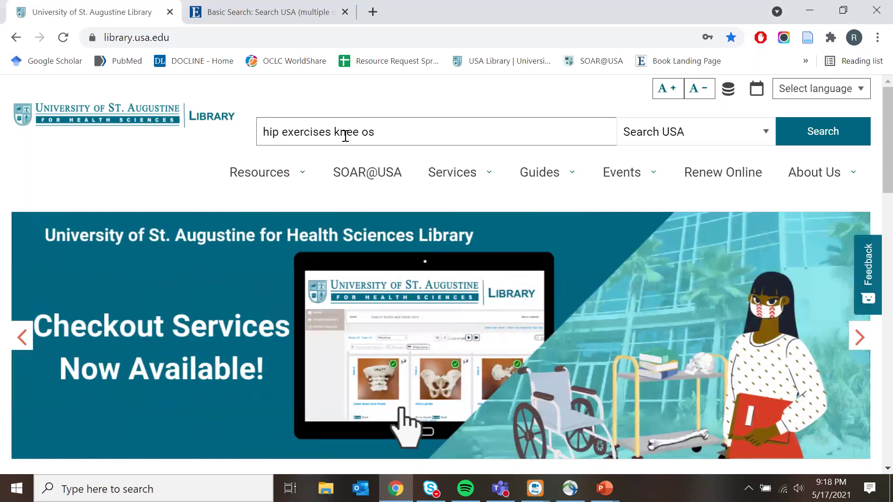
key("BackSpace")
key("BackSpace")
key("BackSpace")
key("BackSpace")
key("BackSpace")
key("BackSpace")
key("BackSpace")
key("BackSpace")
key("BackSpace")
key("BackSpace")
key("BackSpace")
key("BackSpace")
key("BackSpace")
key("BackSpace")
key("BackSpace")
key("BackSpace")
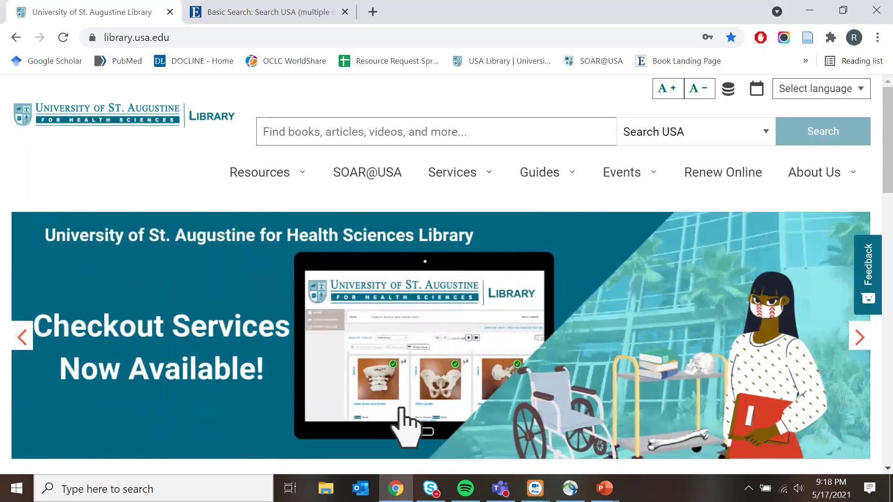
key("alt+Tab")
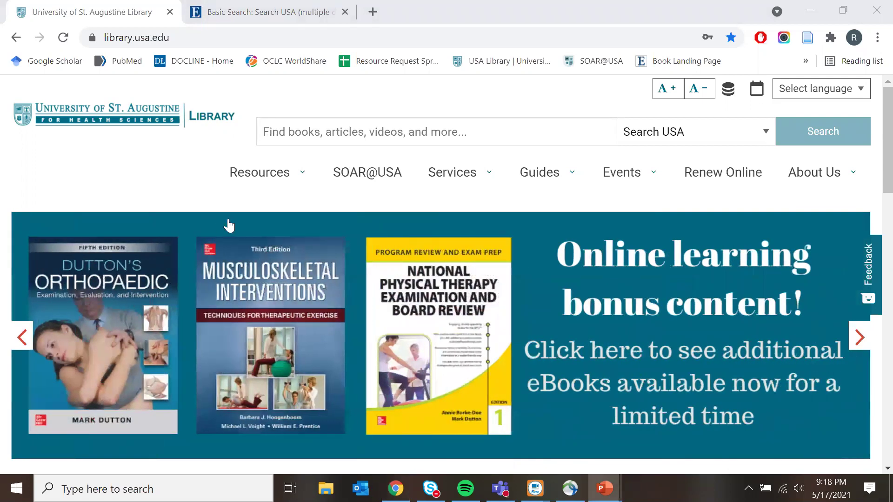
Enter the query "hip exercises knee osteoarthritis rehabilitation" in the library search field, with the spelling of rehabilitation corrected
left_click(330, 129)
type("hi")
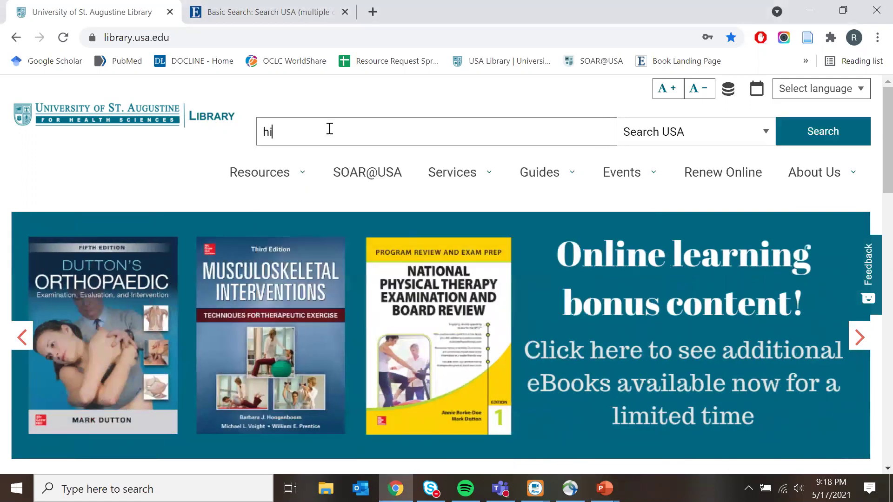
type("p exercises knee osteoa")
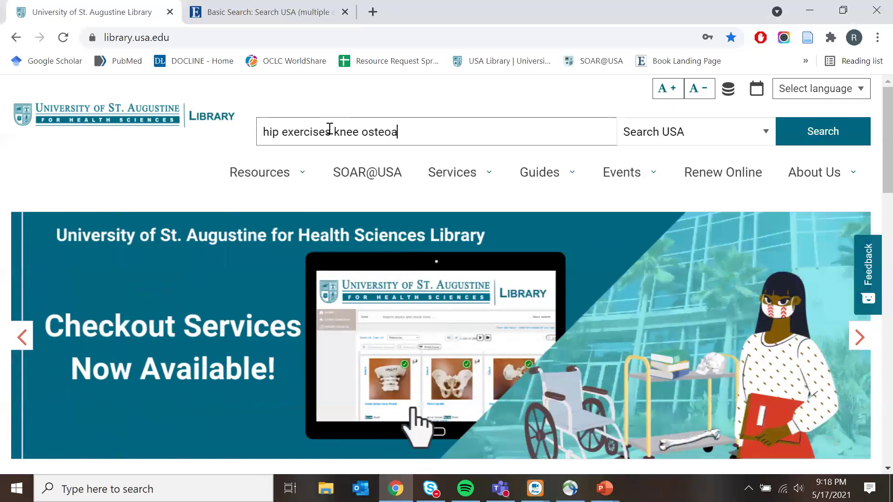
type("rtch")
key("BackSpace")
key("BackSpace")
type("hritis rehablitation")
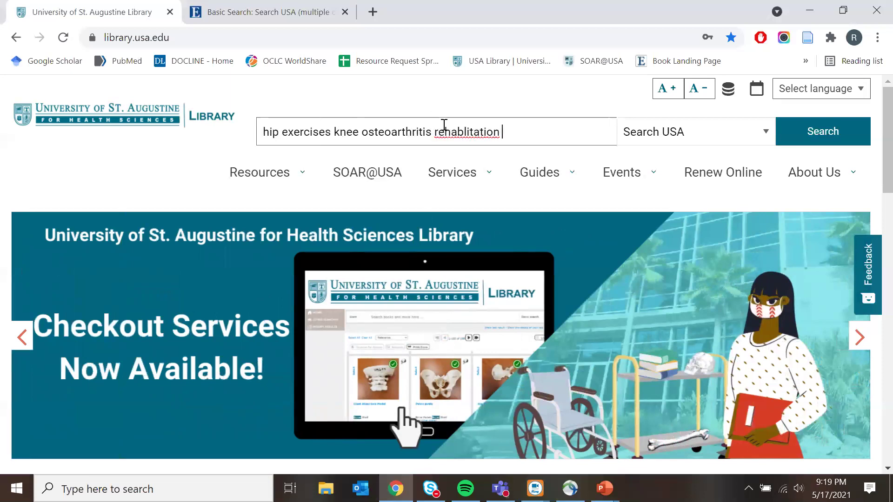
right_click(455, 134)
left_click(472, 144)
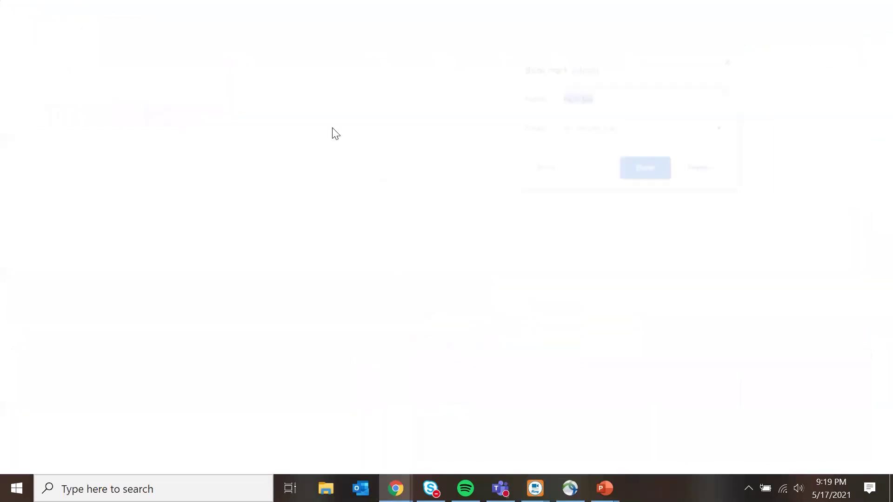
left_click(704, 170)
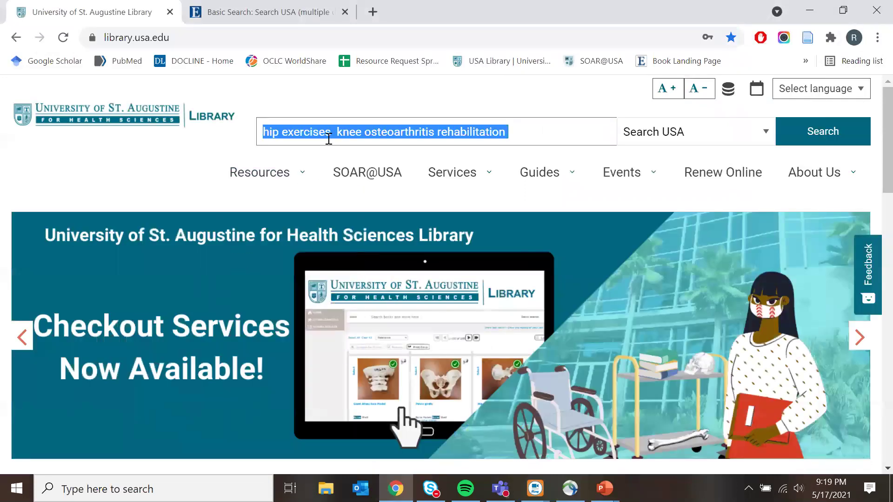
Try joining hip exercises, knee osteoarthritis and rehabilitation with AND in the query, and remove both operators
left_click(333, 137)
type("-")
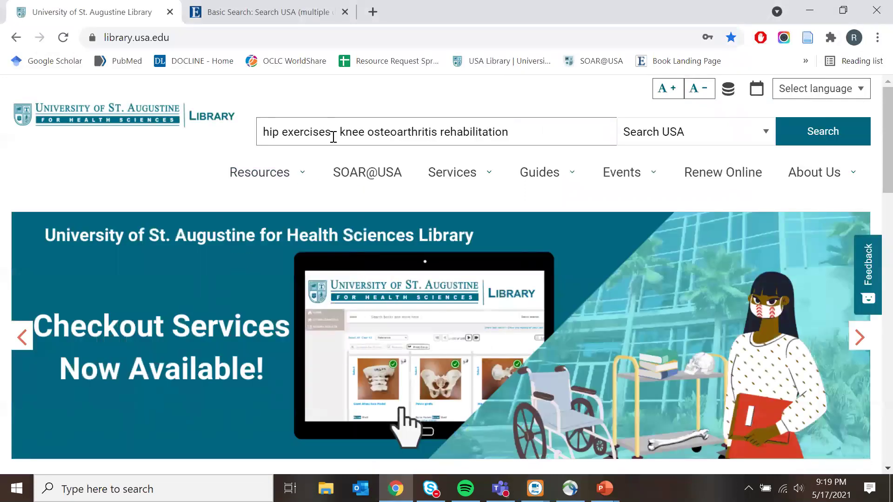
type("AND")
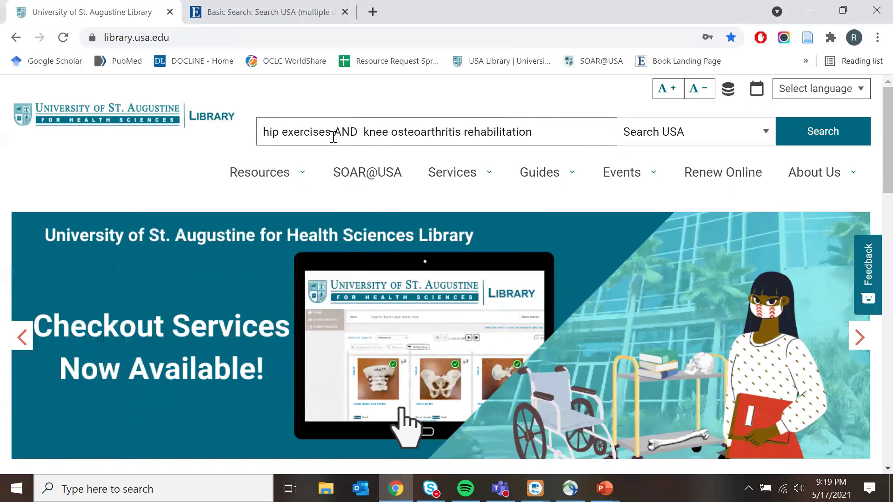
left_click(462, 131)
type("AND")
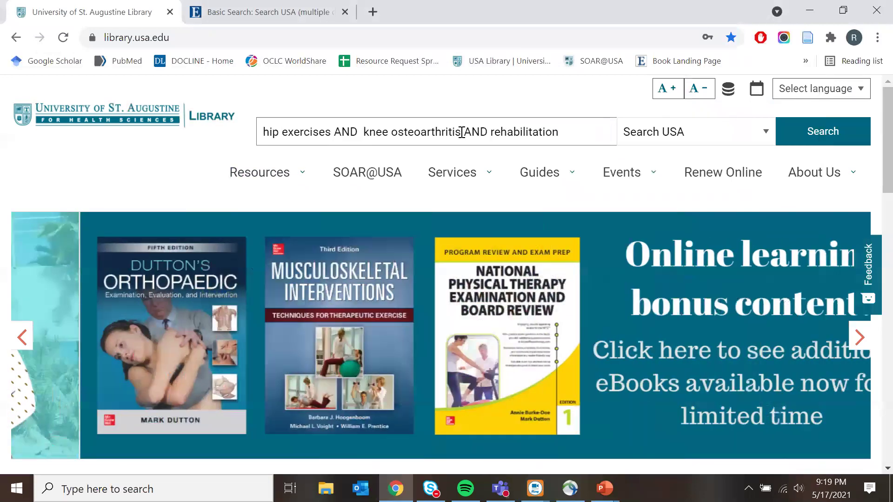
key("BackSpace")
key("BackSpace")
key("BackSpace")
key("BackSpace")
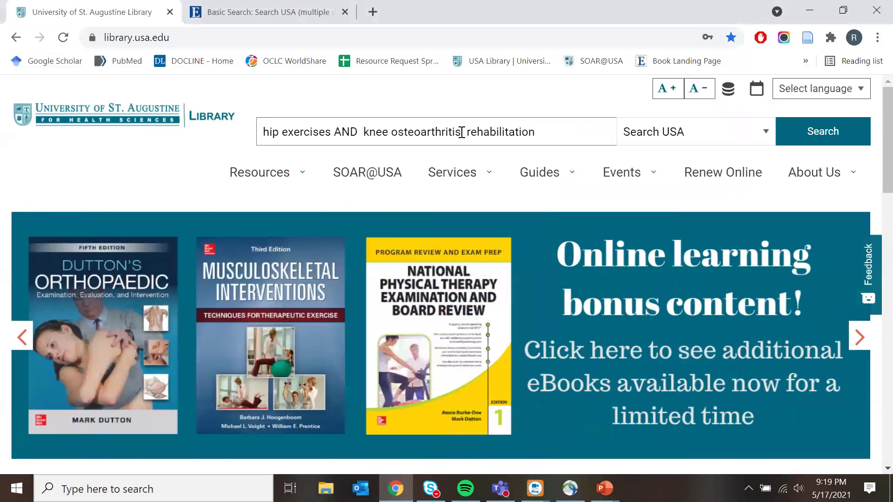
left_click(364, 132)
key("BackSpace")
key("BackSpace")
key("BackSpace")
key("BackSpace")
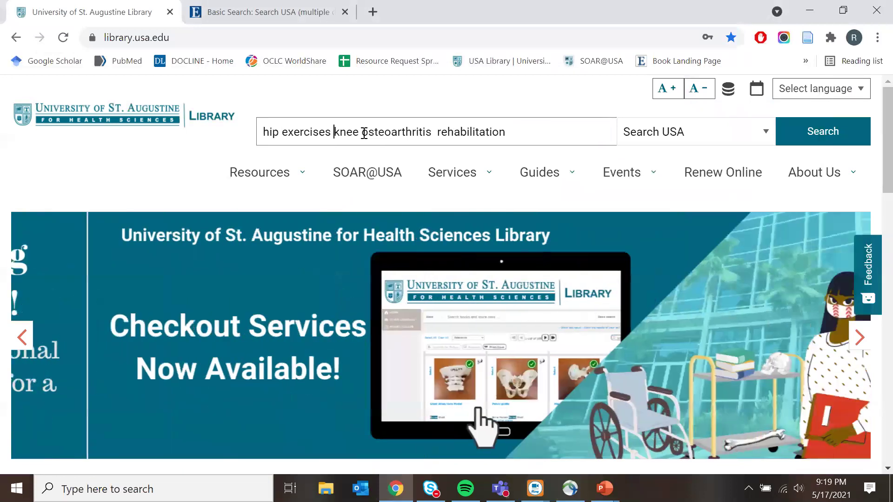
Run the query in Search USA from the library home page
left_click(804, 130)
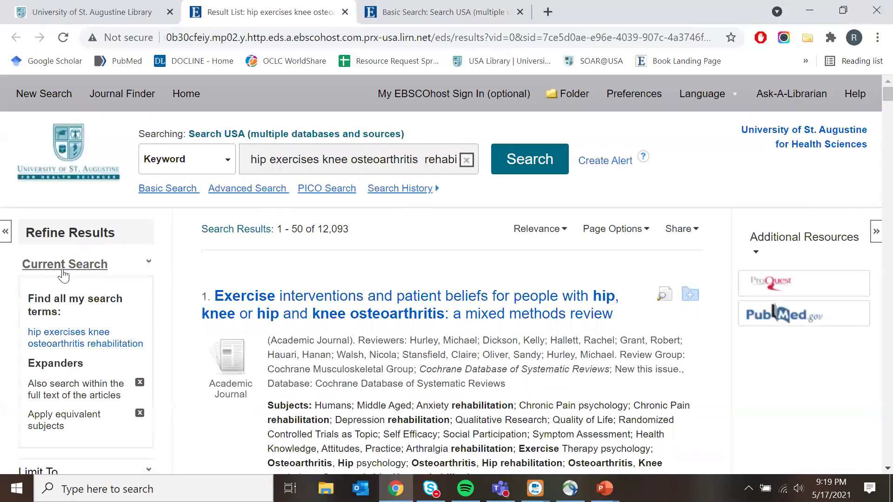
Examine the options for refining the search and browse the titles, source types and subjects in the results list
scroll(155, 229, "down", 3)
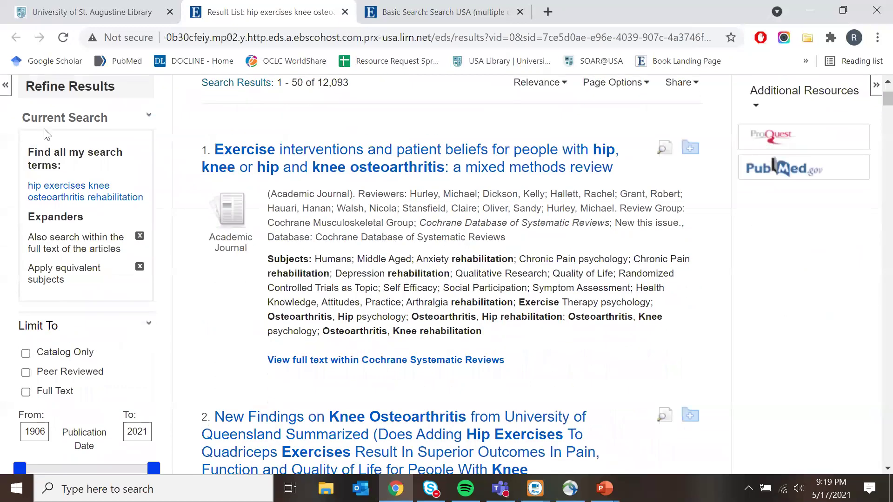
scroll(504, 116, "up", 3)
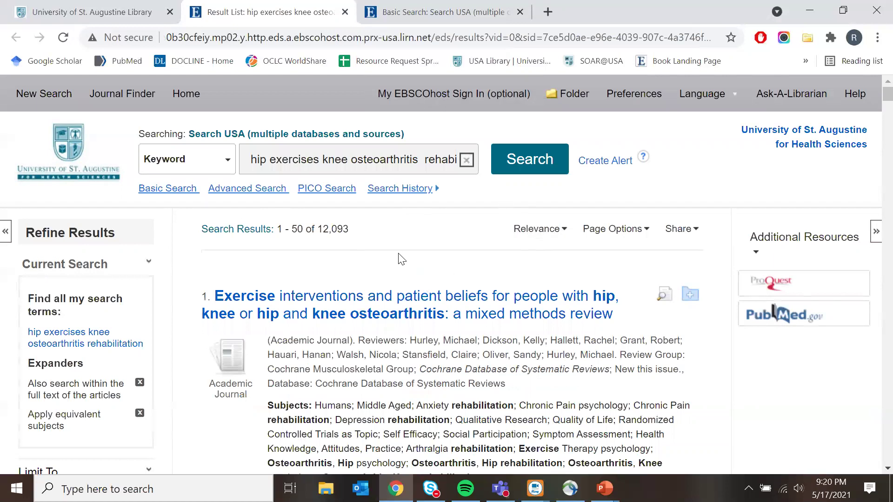
scroll(398, 256, "down", 2)
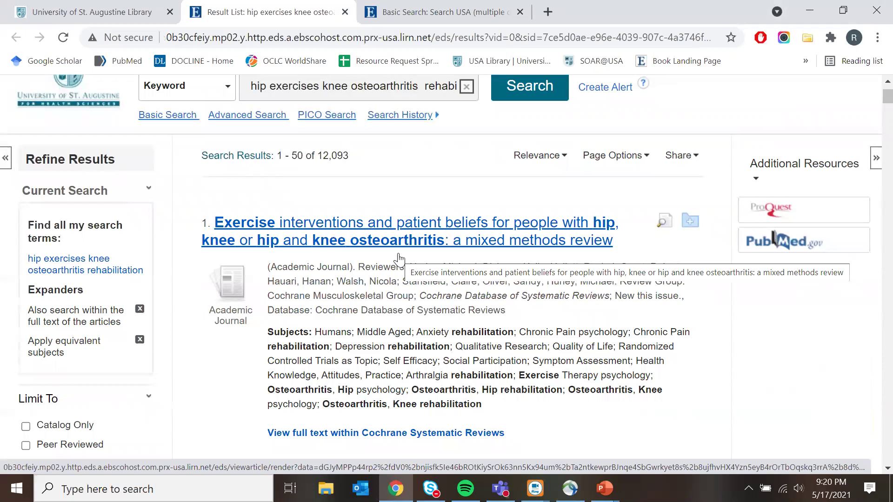
scroll(399, 257, "down", 10)
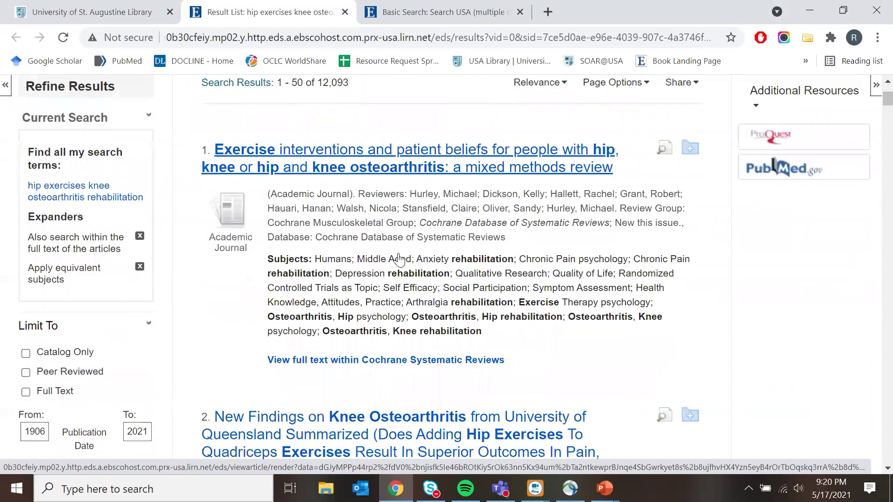
scroll(399, 253, "up", 10)
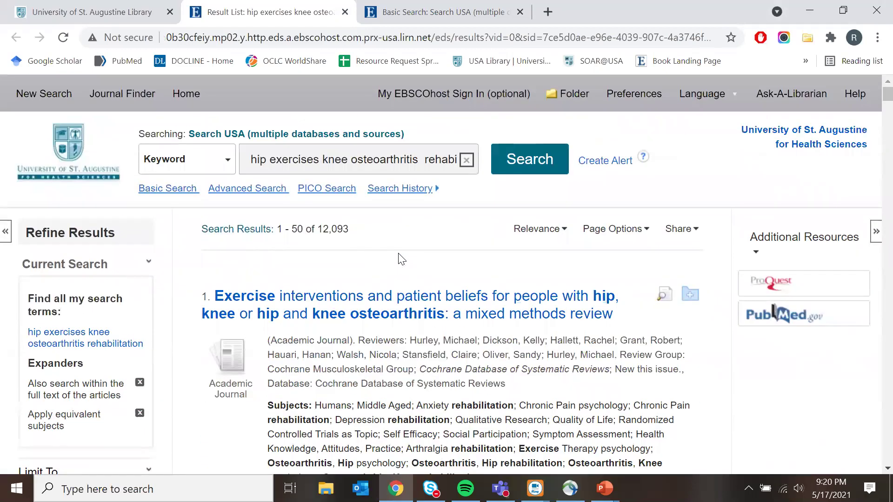
scroll(401, 259, "down", 10)
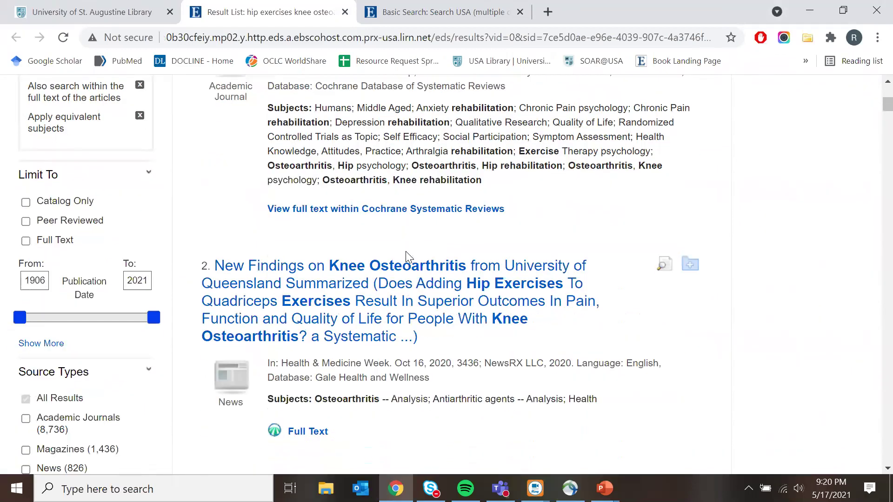
scroll(409, 257, "down", 1)
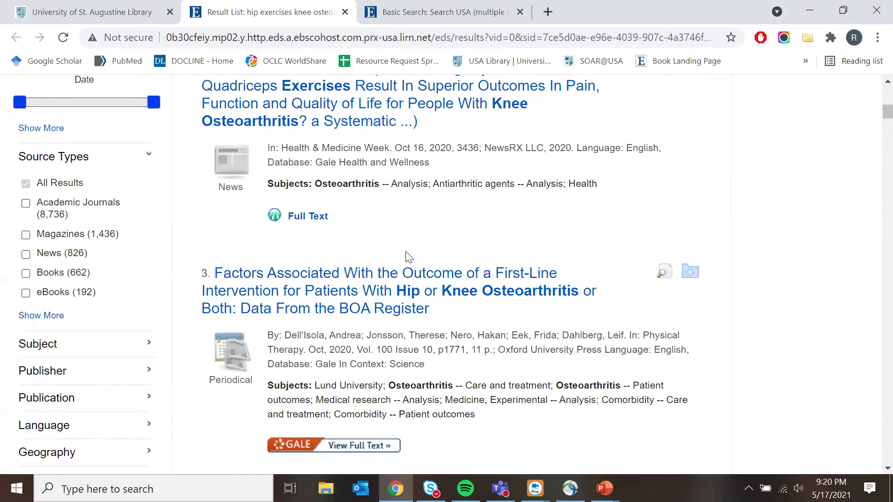
scroll(408, 257, "down", 3)
scroll(410, 256, "up", 7)
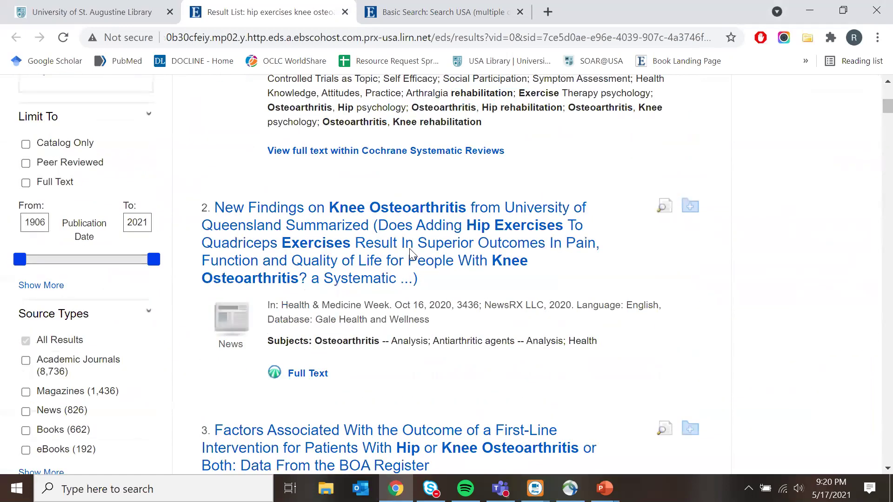
scroll(410, 255, "up", 5)
scroll(410, 255, "down", 5)
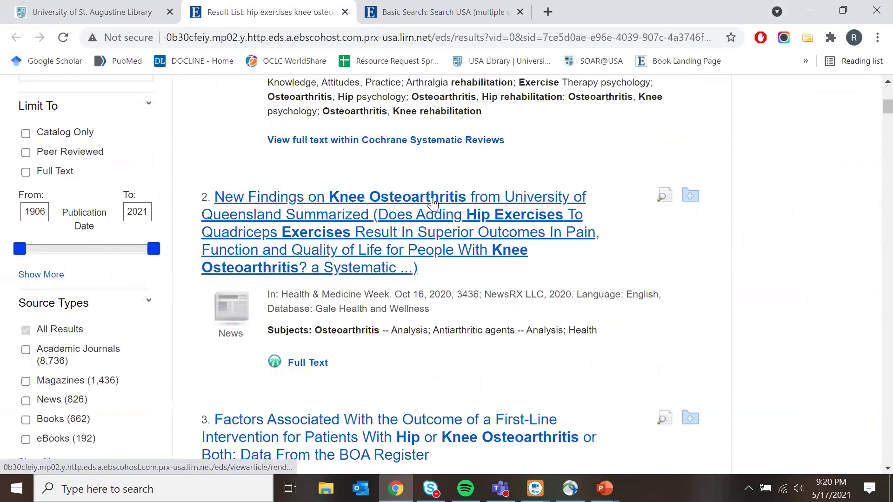
scroll(433, 255, "down", 10)
scroll(440, 256, "down", 20)
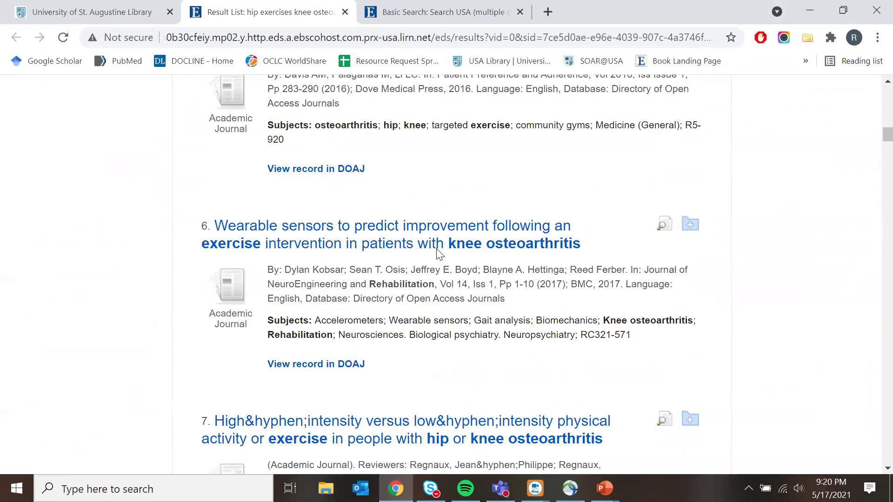
Open the detailed record of result 14, on proprioceptive and isometric exercises for knee osteoarthritis, and view its PDF full text
scroll(436, 253, "up", 2)
scroll(436, 253, "down", 20)
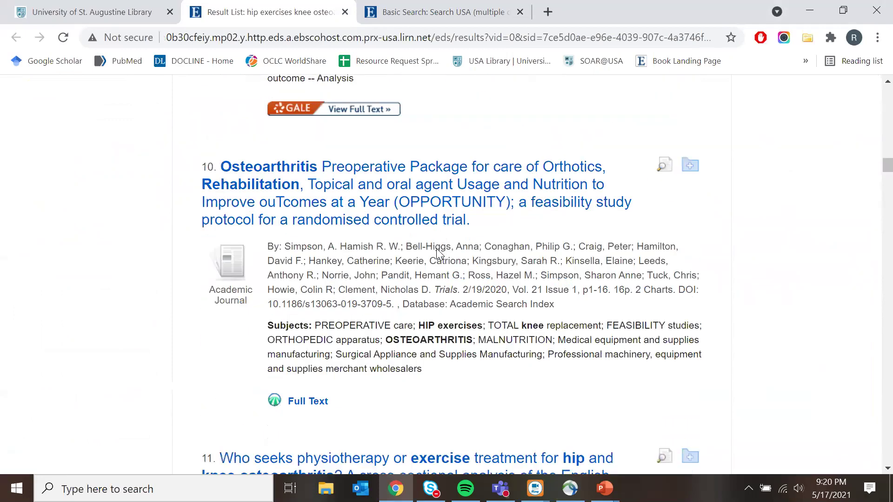
scroll(436, 253, "down", 9)
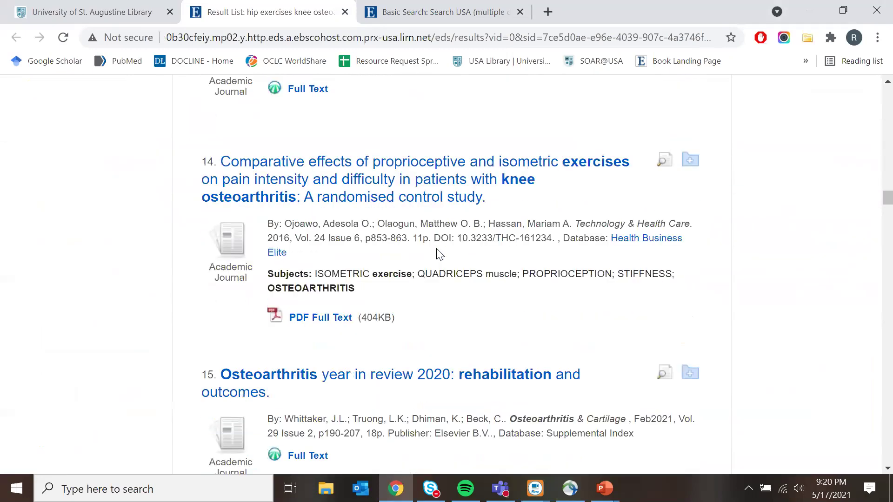
scroll(329, 203, "up", 1)
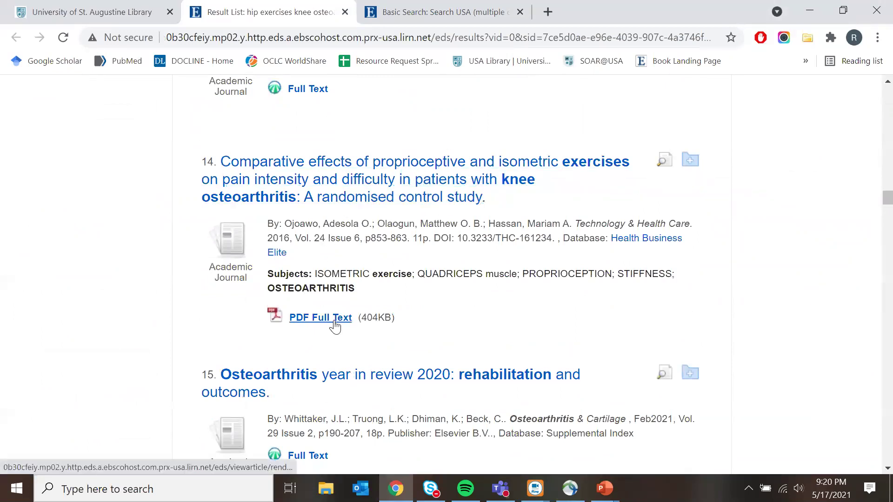
left_click(388, 180)
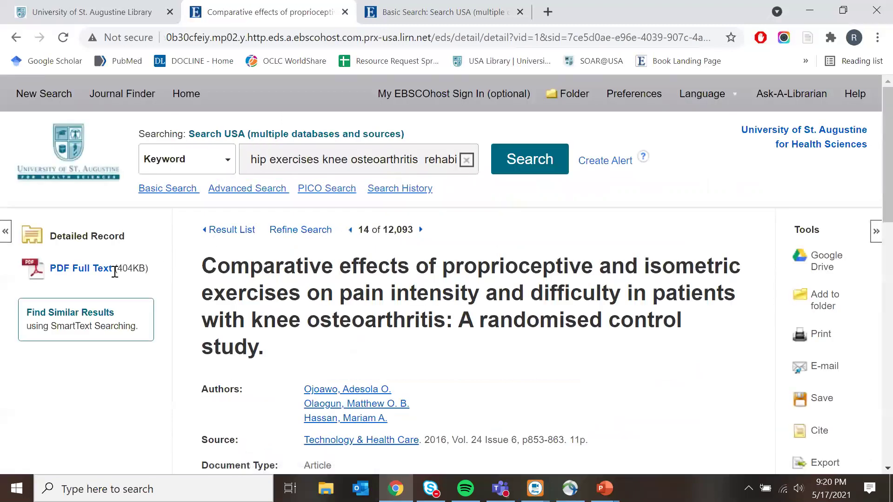
left_click(90, 273)
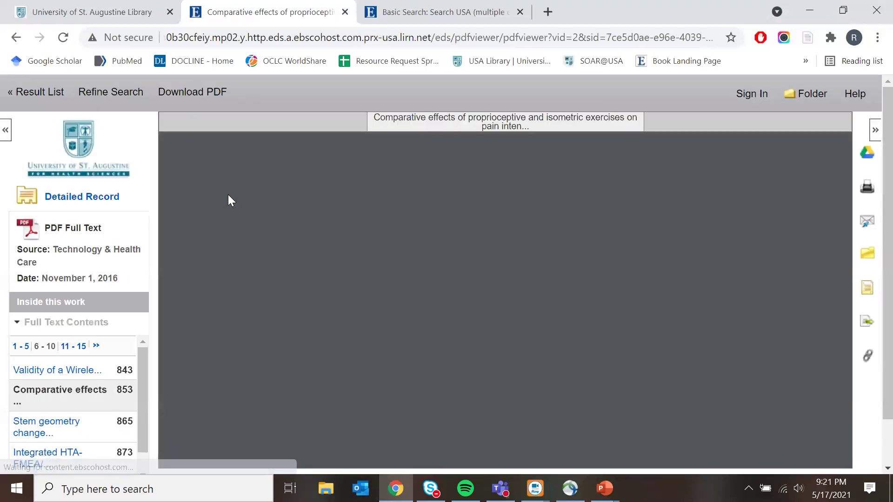
scroll(353, 229, "down", 1)
scroll(353, 229, "up", 1)
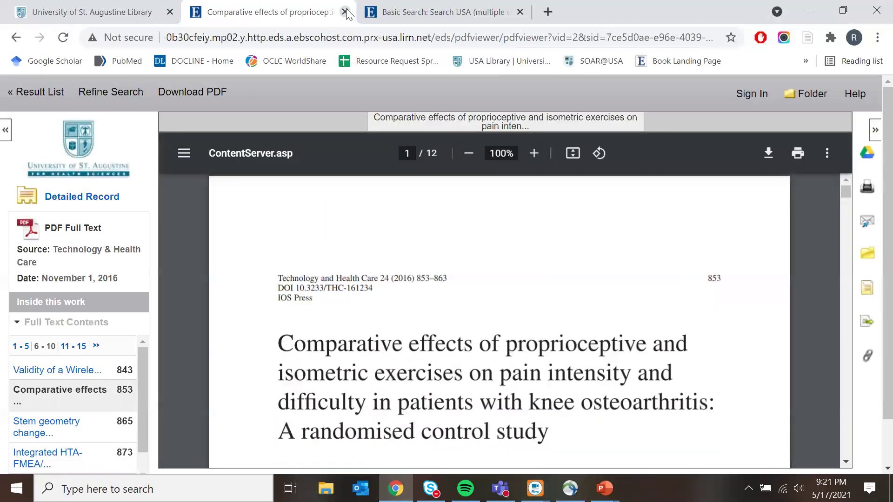
Close the article and run a Search USA basic search for "knee osteoarthritis hip exercises rehabilitation"
left_click(345, 12)
left_click(242, 11)
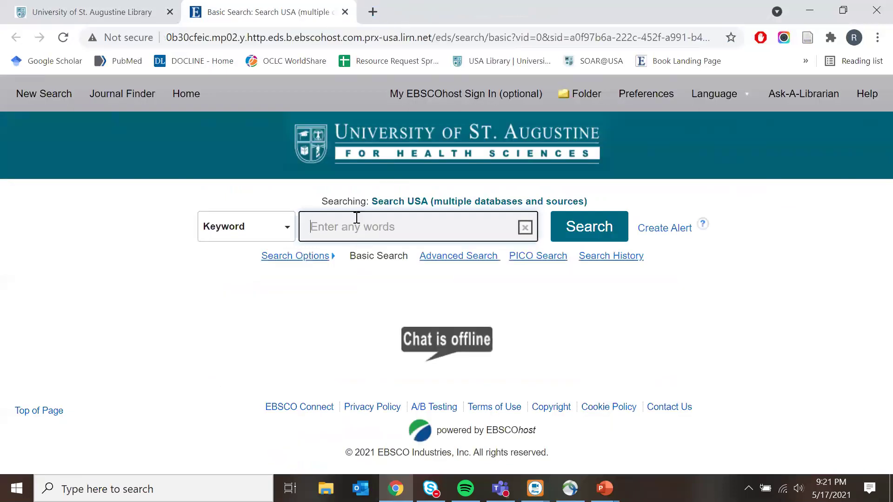
type("knee osteoarth")
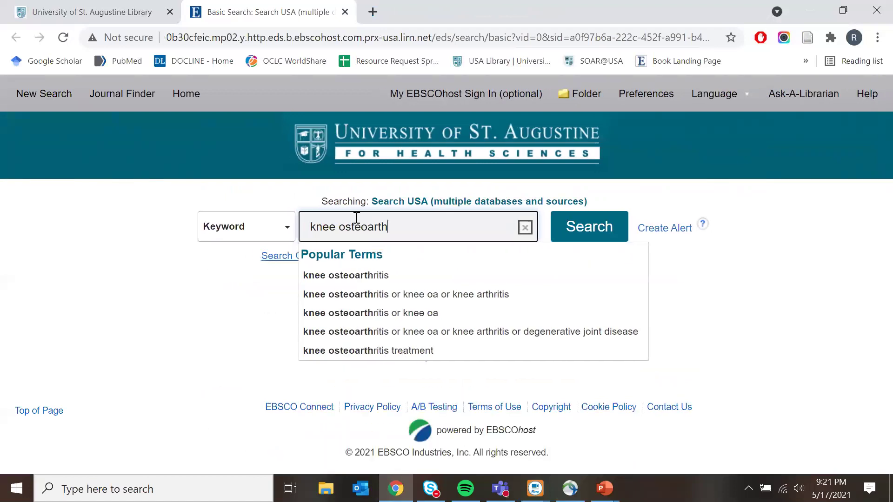
type("ritis hip exercises rehabilitation")
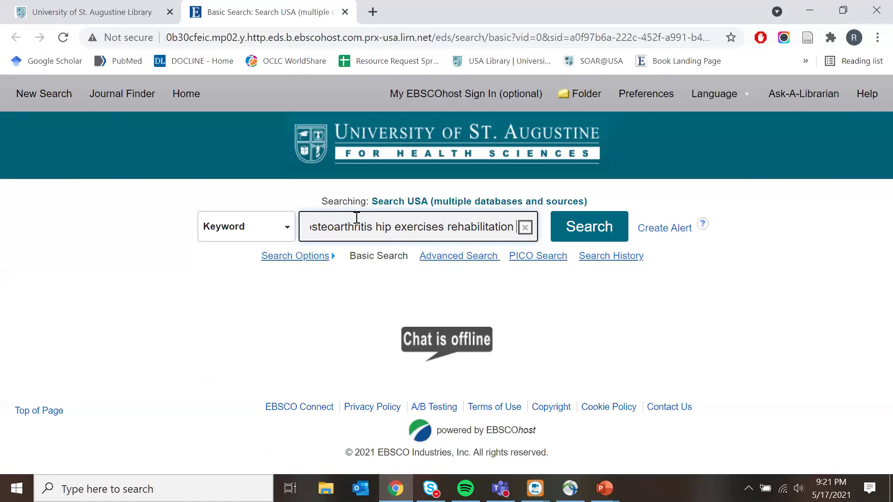
key("Return")
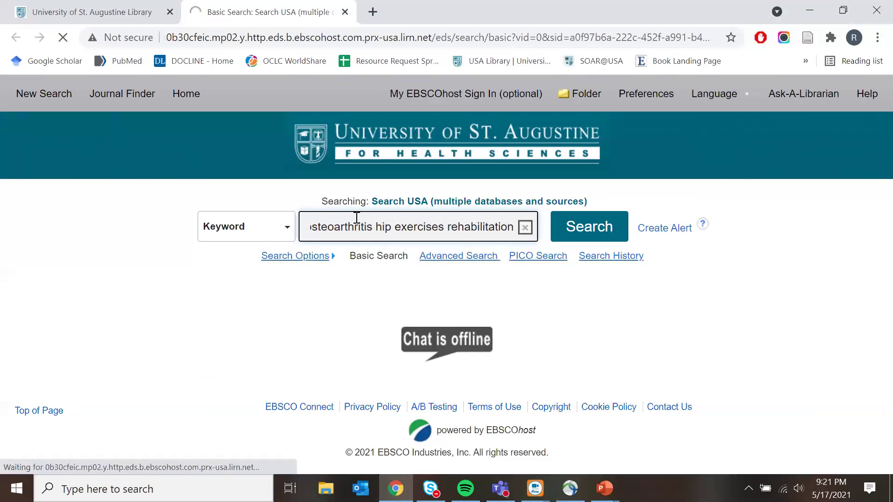
left_click(570, 225)
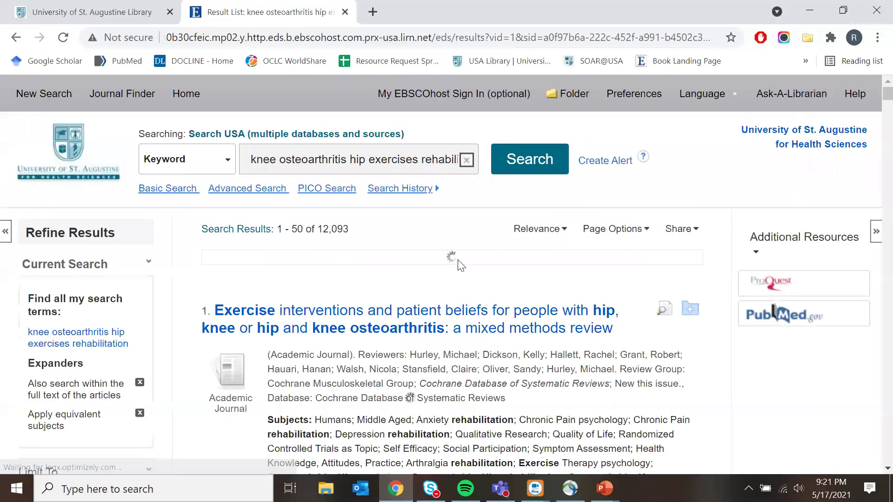
Examine the first results of the reordered query, including their subjects, source databases and full-text links
scroll(459, 265, "down", 15)
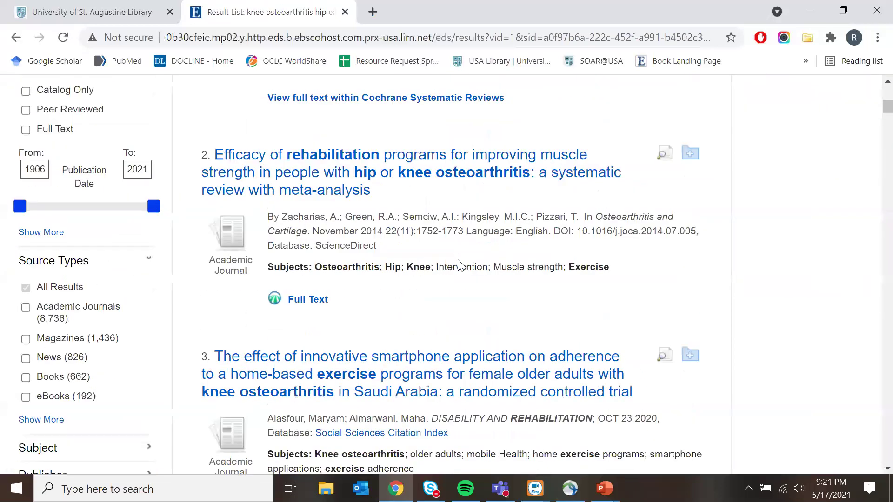
scroll(459, 265, "up", 8)
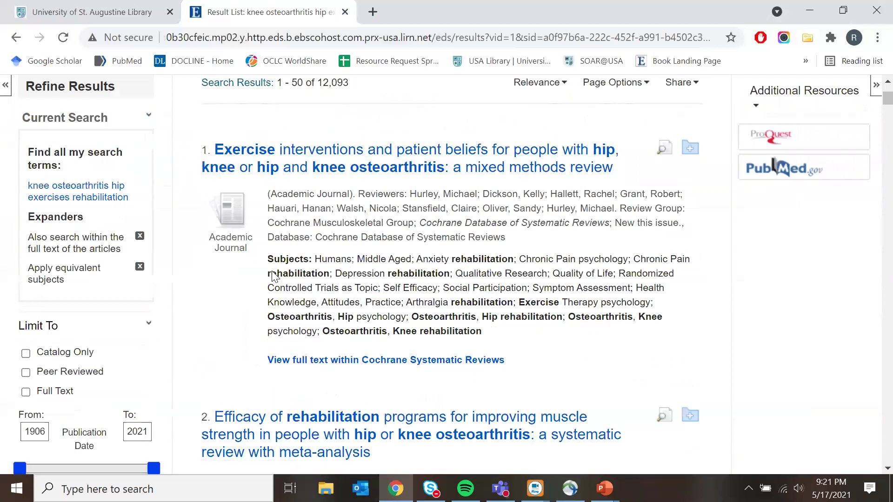
scroll(450, 265, "up", 3)
scroll(454, 269, "down", 5)
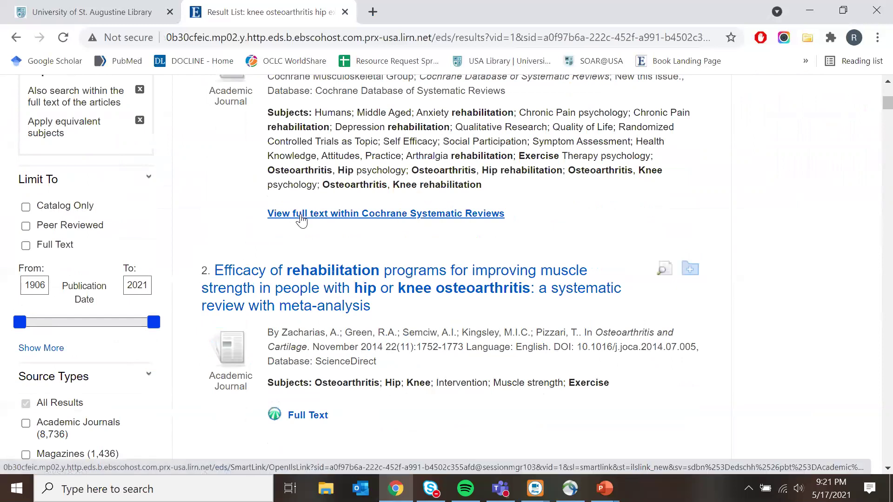
scroll(339, 221, "up", 3)
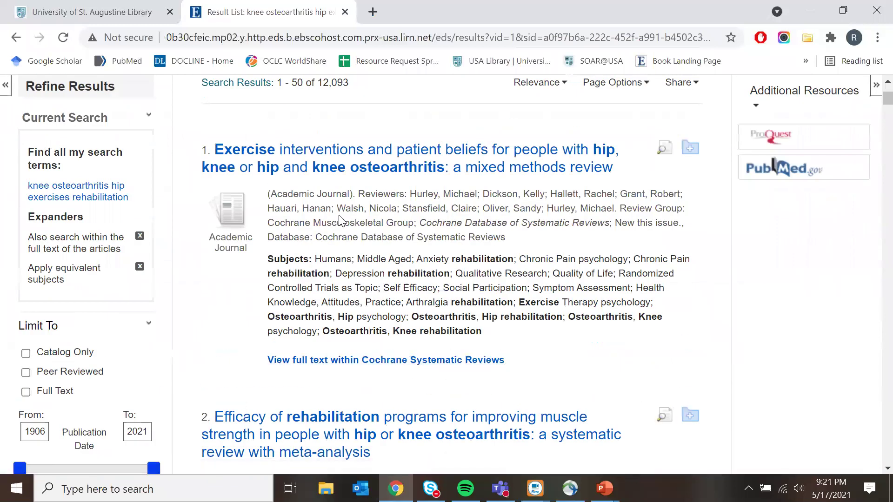
scroll(340, 221, "down", 2)
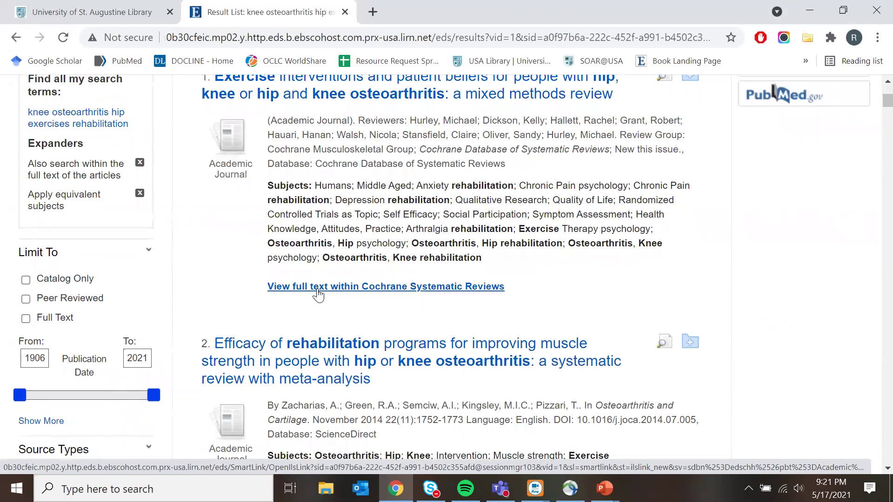
scroll(318, 296, "down", 3)
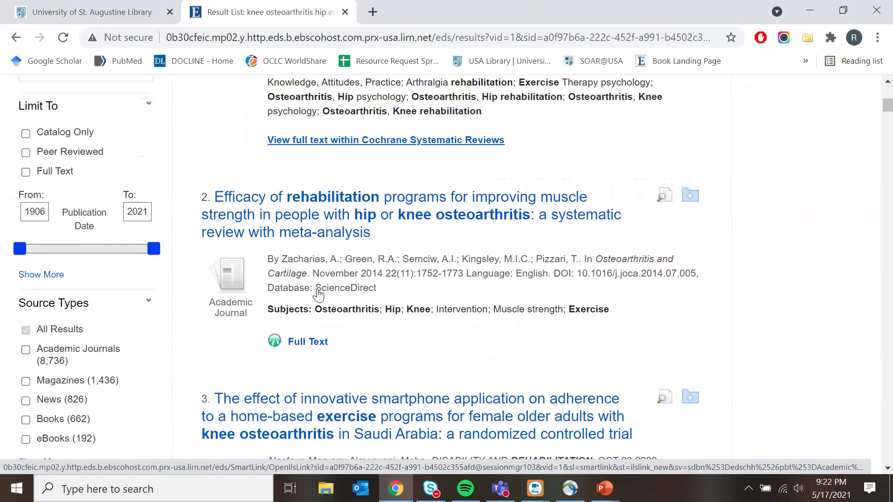
Open Full Text Finder for the second result, on the efficacy of rehabilitation programs, and close the separate results window
left_click(309, 343)
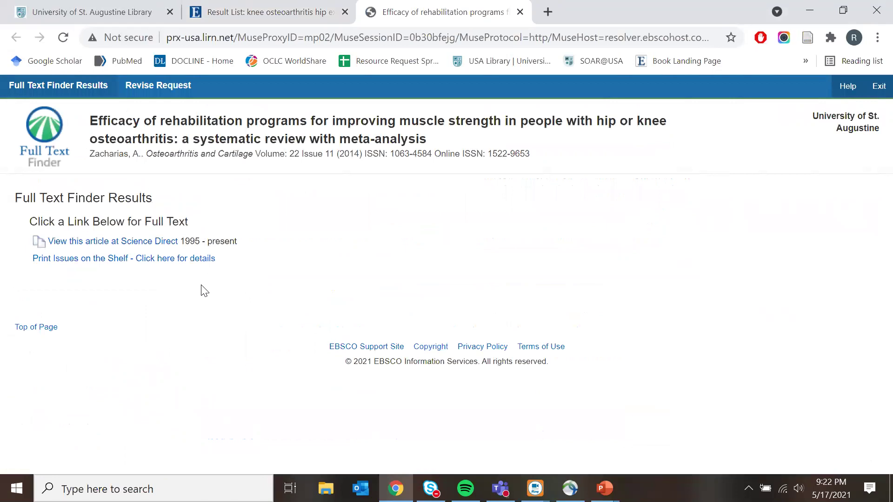
left_click(265, 11)
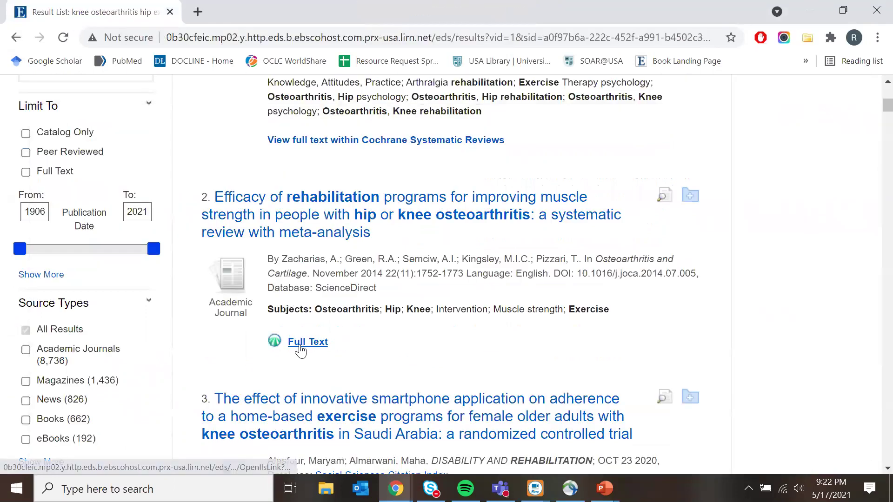
double_click(429, 26)
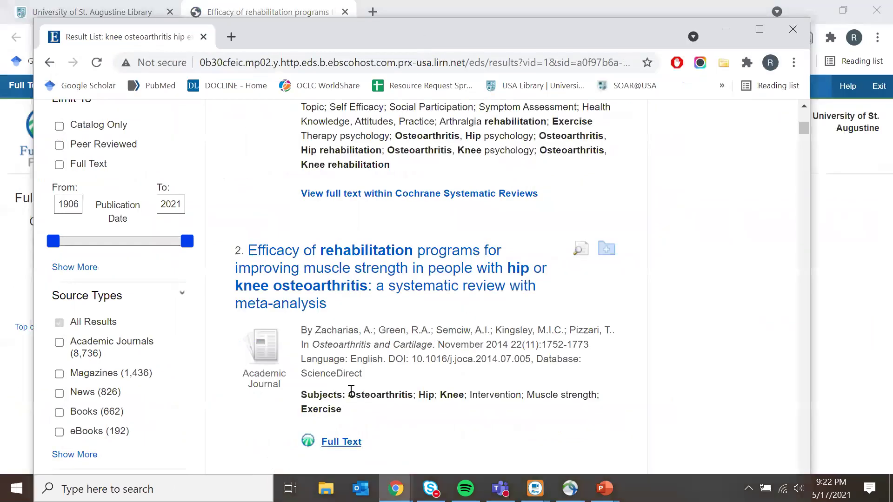
left_click(794, 37)
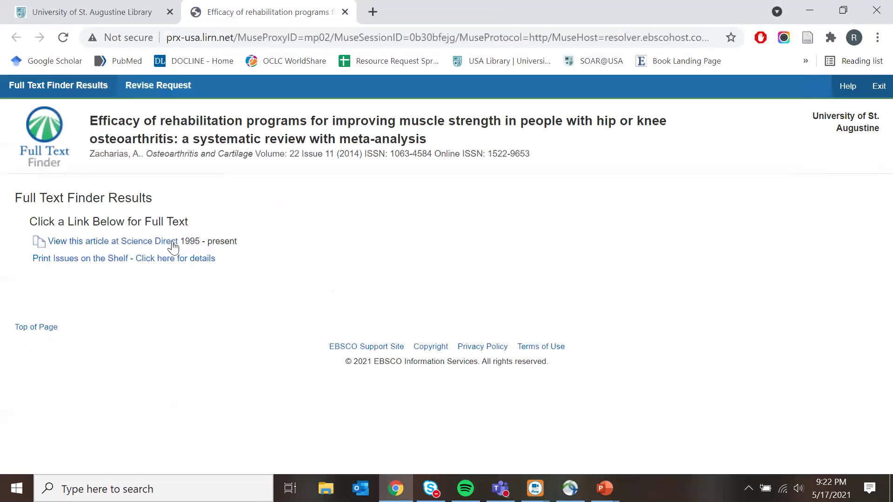
Open the rehabilitation programs review at Science Direct from Full Text Finder and examine the article page down to its summary
left_click(124, 250)
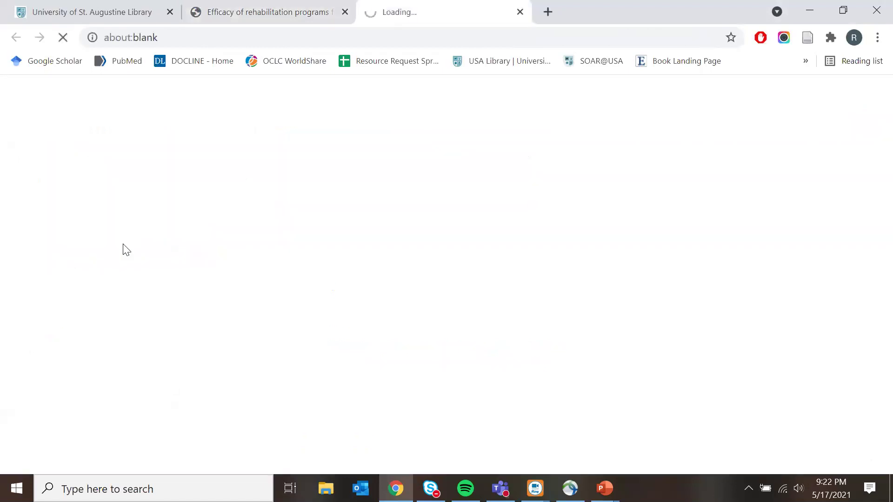
left_click(284, 12)
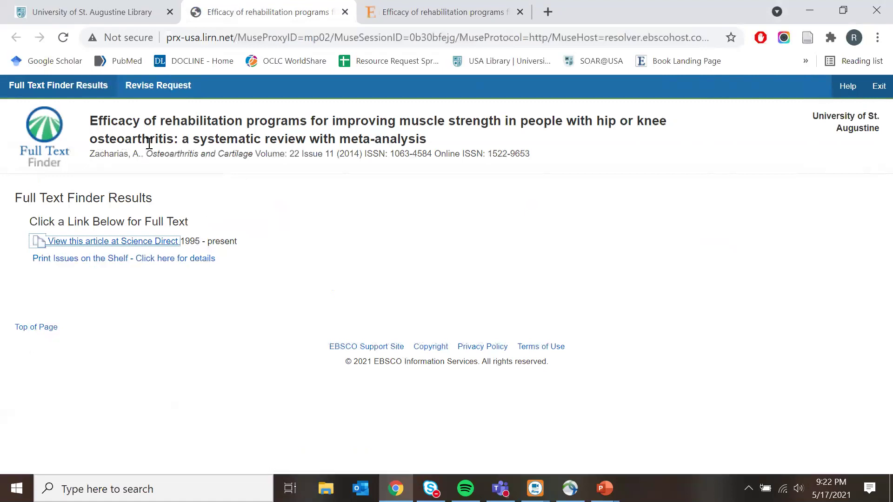
left_click(390, 14)
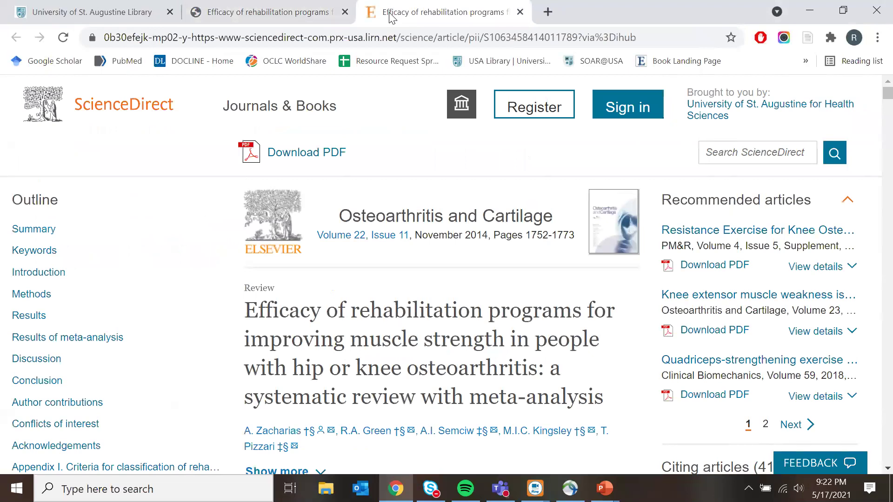
scroll(355, 163, "down", 5)
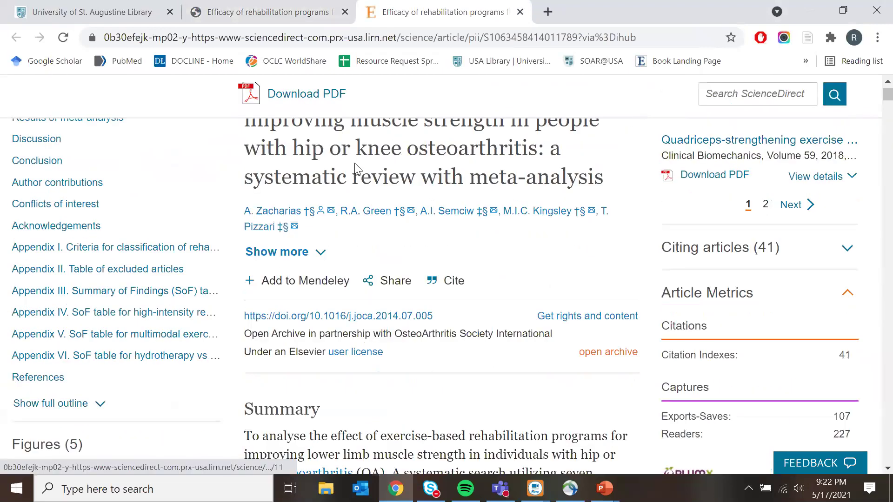
scroll(395, 202, "down", 1)
scroll(395, 204, "up", 5)
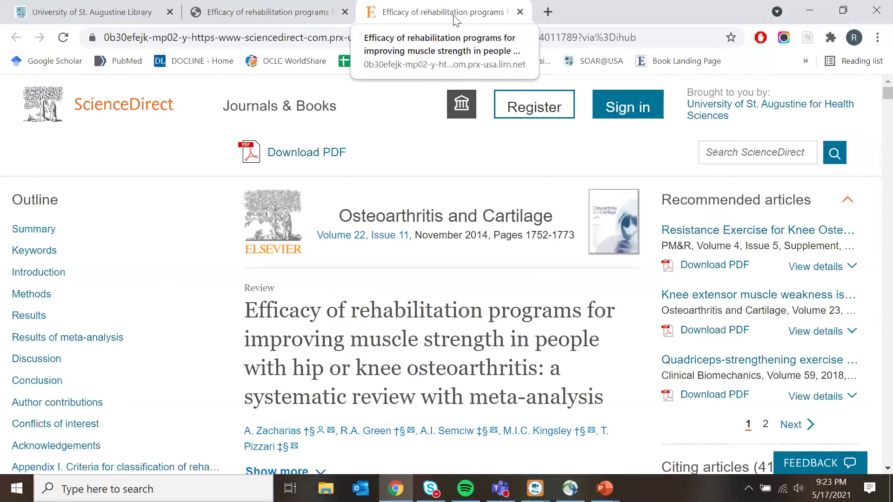
Close the article and Full Text Finder pages and rerun "hip exercises knee osteoarthritis rehabilitation" in Search USA from the library home page
left_click(270, 12)
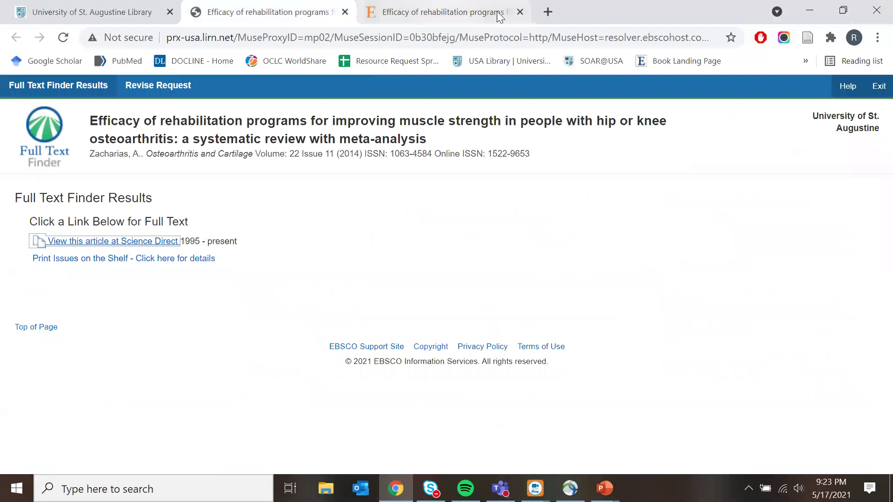
left_click(520, 12)
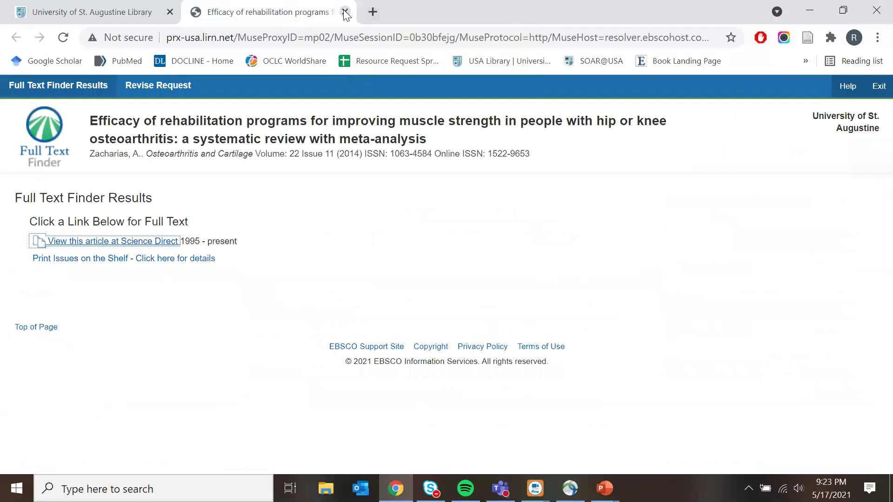
left_click(344, 12)
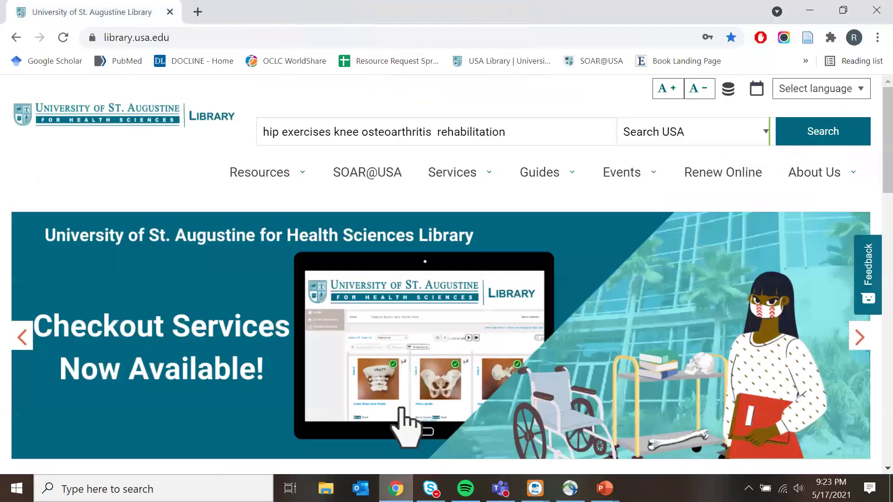
key("alt+Tab")
left_click(395, 488)
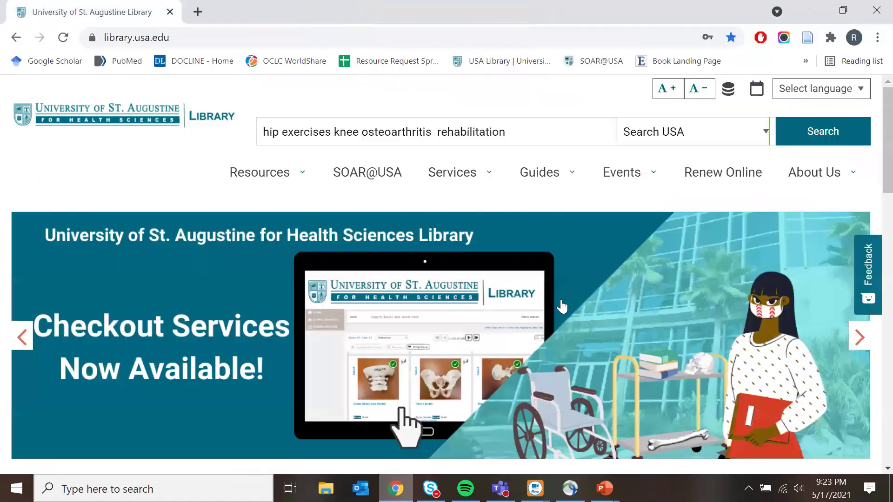
left_click(810, 135)
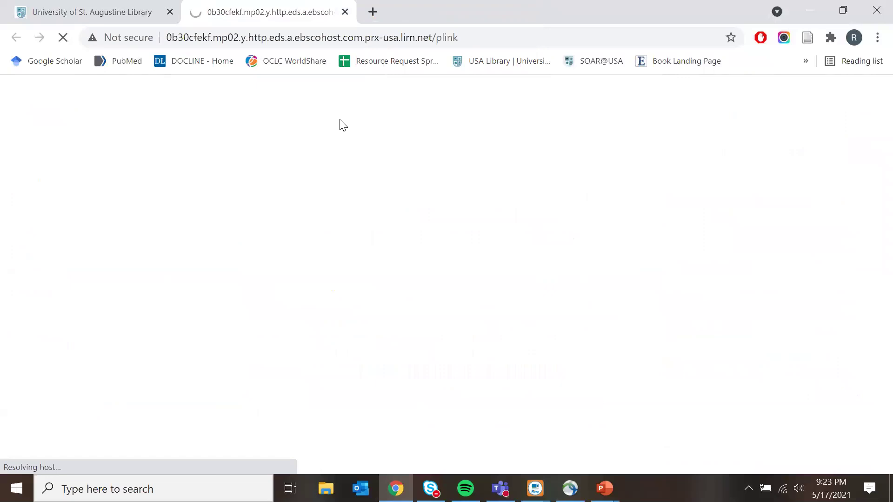
Examine the total number of results, the current search terms and expanders, and the options for limiting the results
scroll(294, 215, "down", 1)
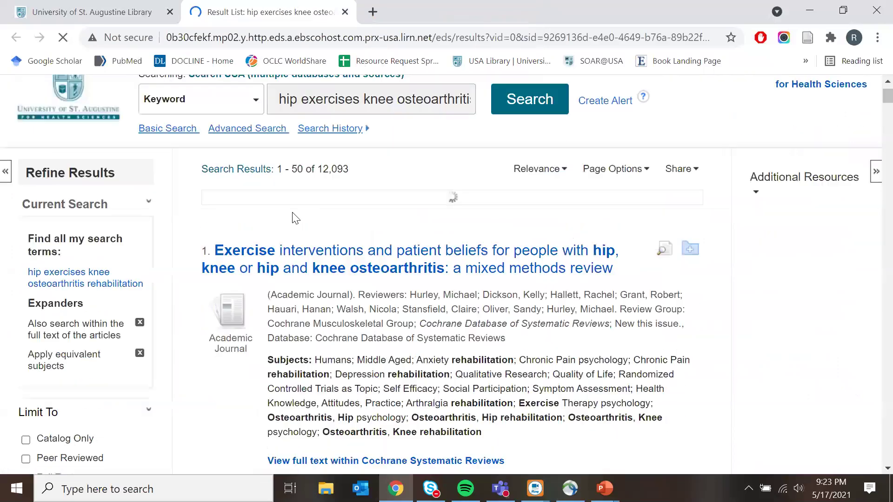
scroll(294, 209, "down", 3)
scroll(294, 209, "up", 3)
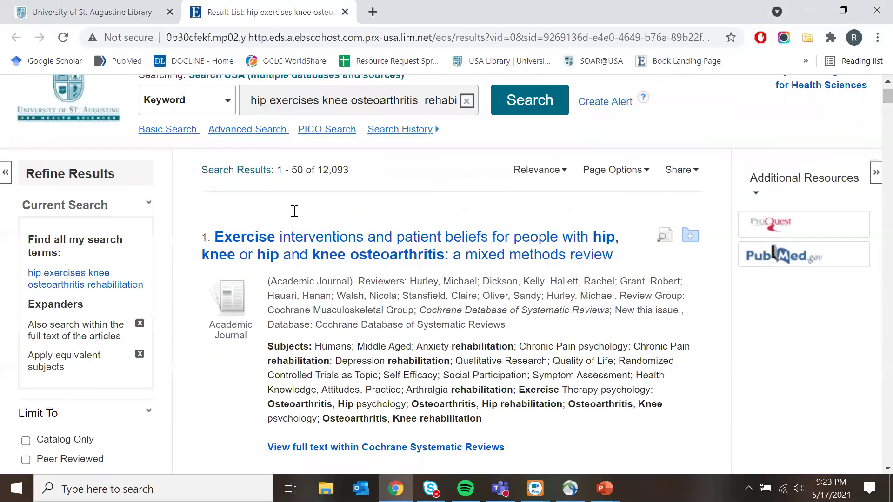
left_click_drag(348, 171, 323, 171)
left_click(394, 191)
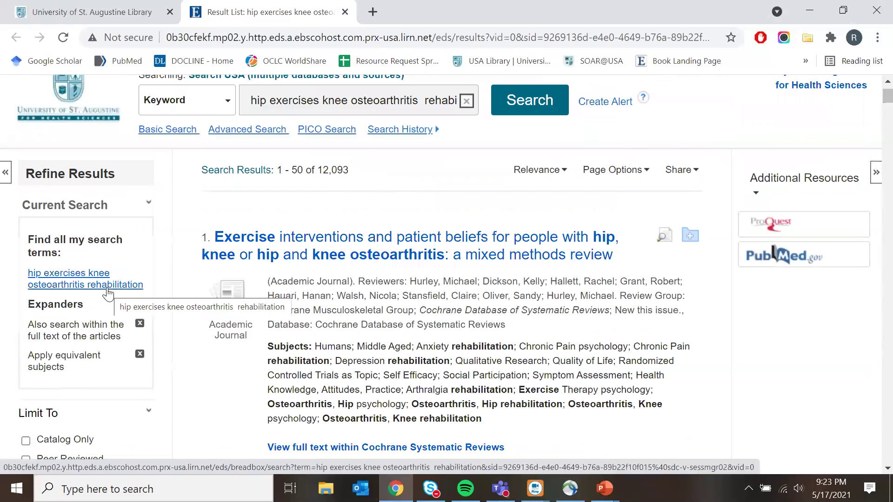
scroll(107, 292, "down", 5)
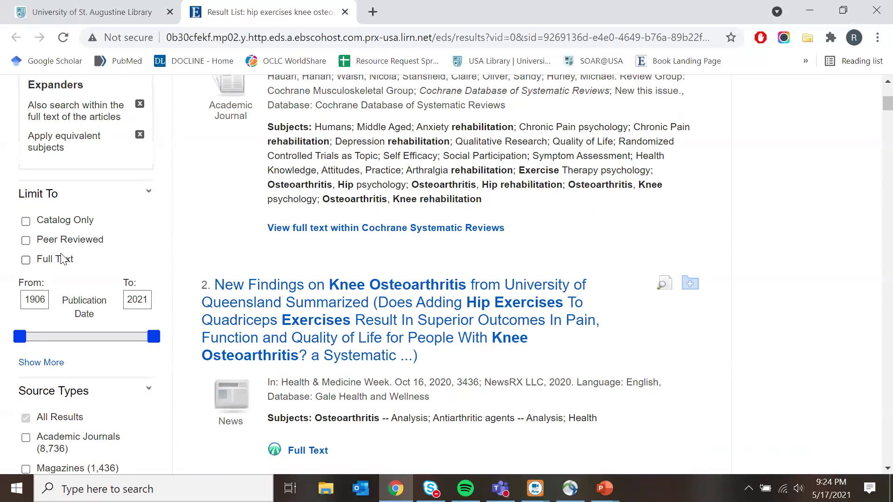
Limit the results to Peer Reviewed and examine the remaining source types
left_click(26, 240)
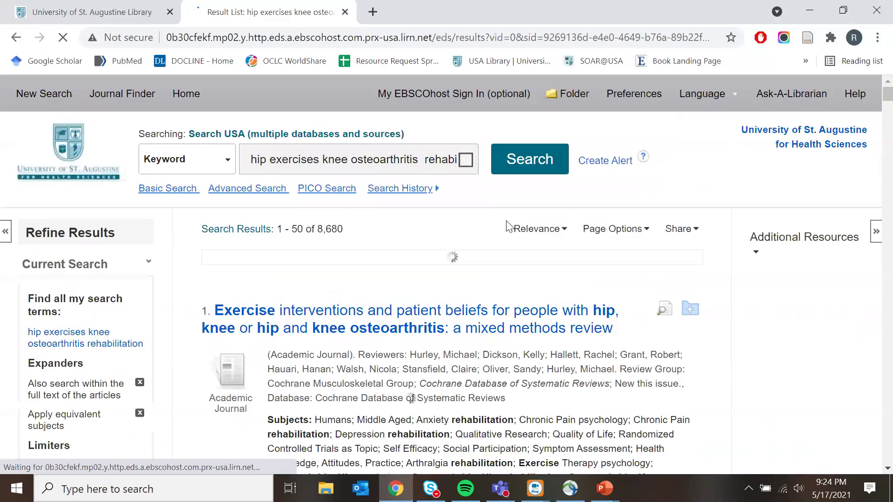
scroll(509, 226, "up", 5)
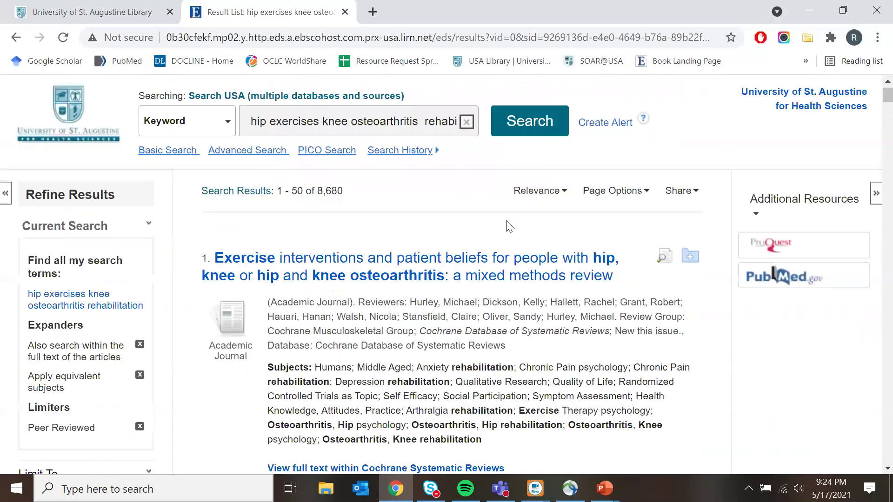
scroll(508, 227, "down", 3)
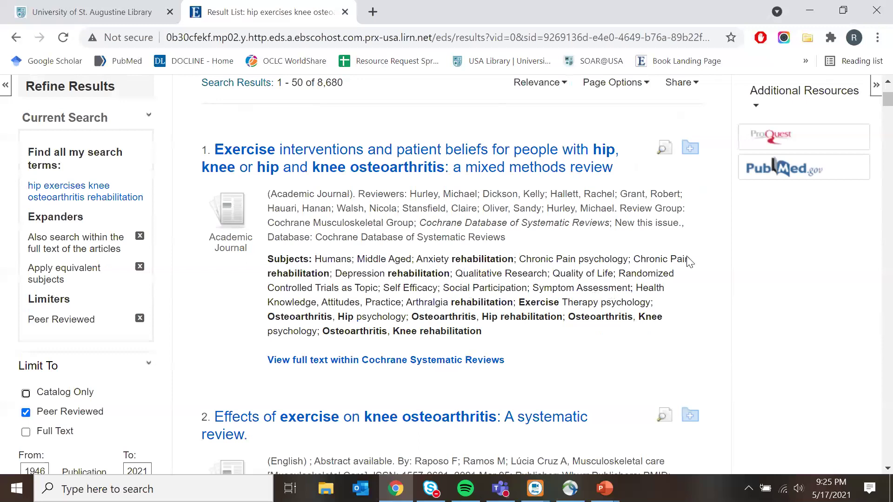
scroll(309, 286, "down", 3)
scroll(307, 286, "down", 3)
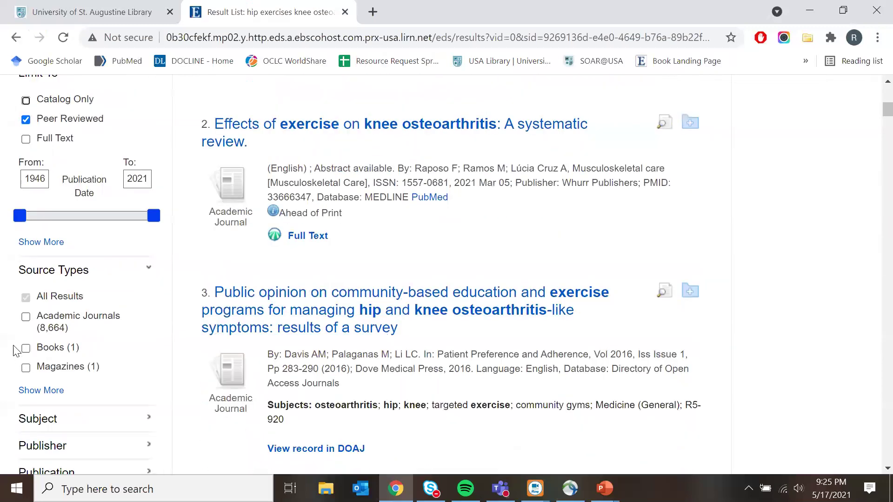
scroll(94, 266, "down", 2)
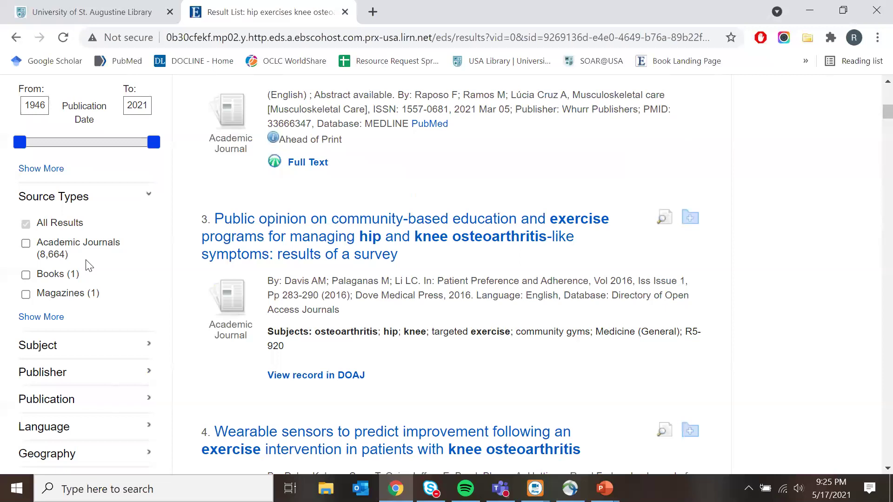
Remove the Peer Reviewed limit from the search results
scroll(88, 266, "up", 3)
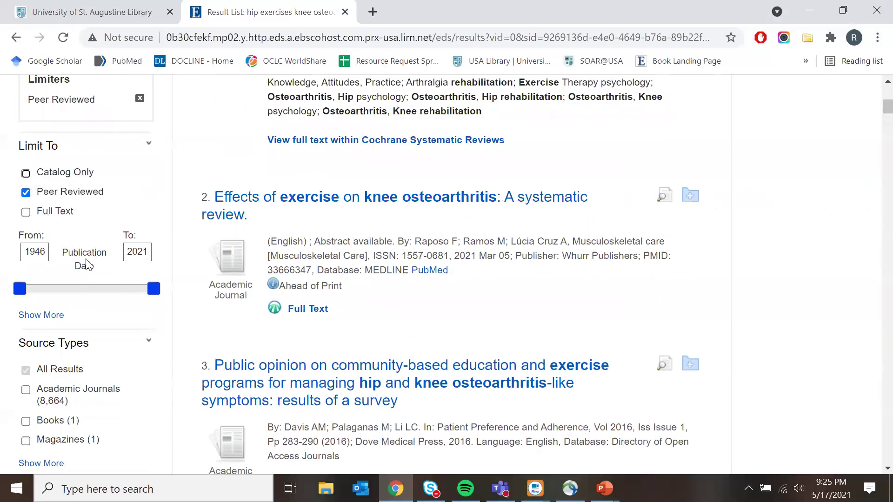
left_click(27, 192)
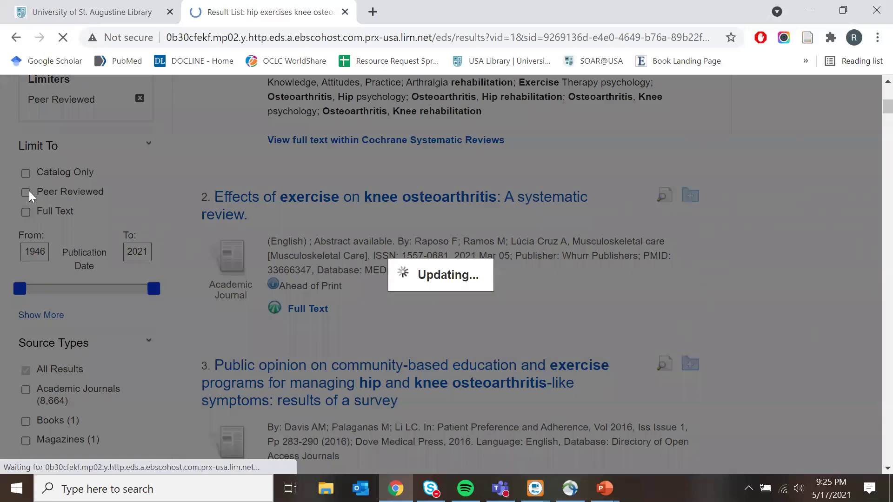
Expand the Subject filter, view its full list of subject terms, and close the list without selecting any
scroll(31, 195, "down", 4)
scroll(31, 197, "down", 7)
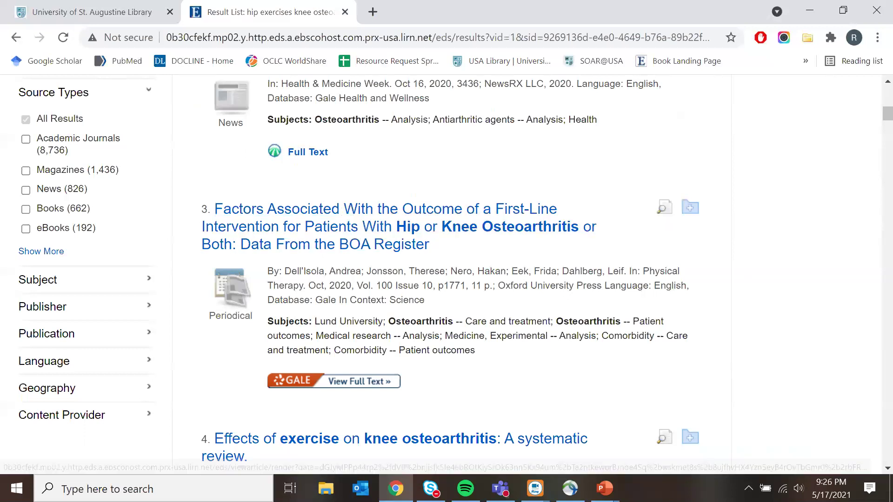
left_click(80, 282)
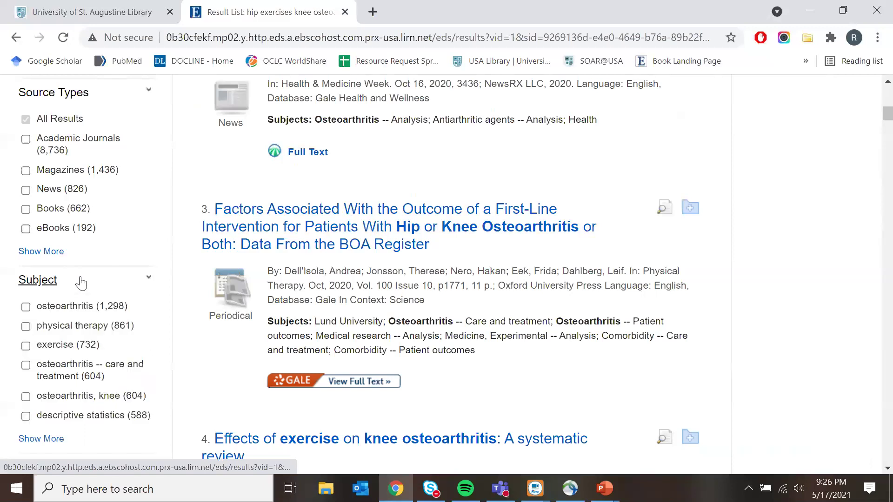
scroll(80, 282, "down", 2)
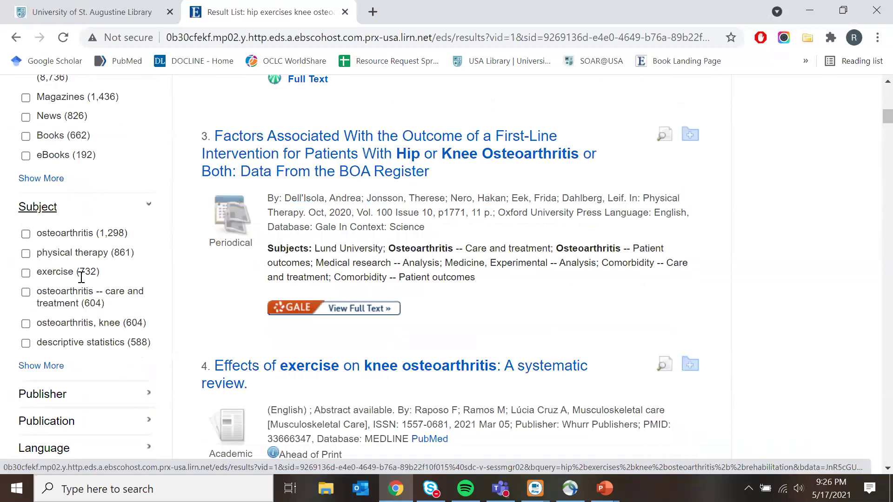
left_click(49, 367)
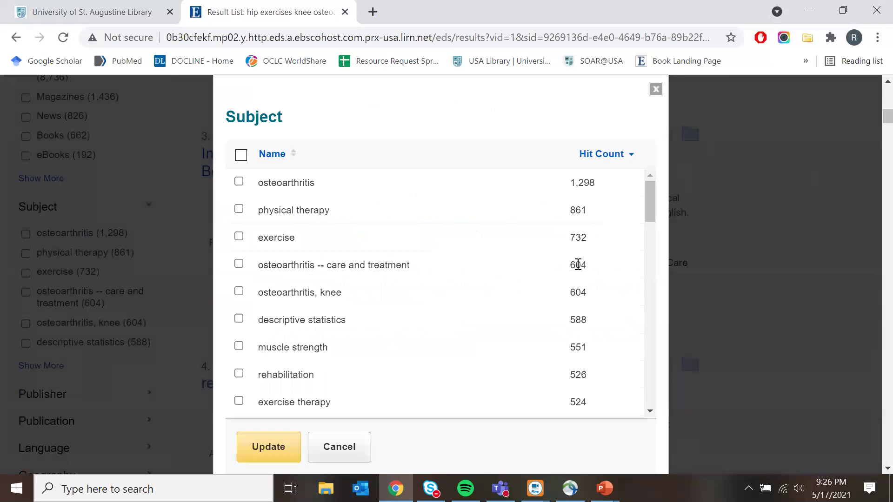
left_click(656, 91)
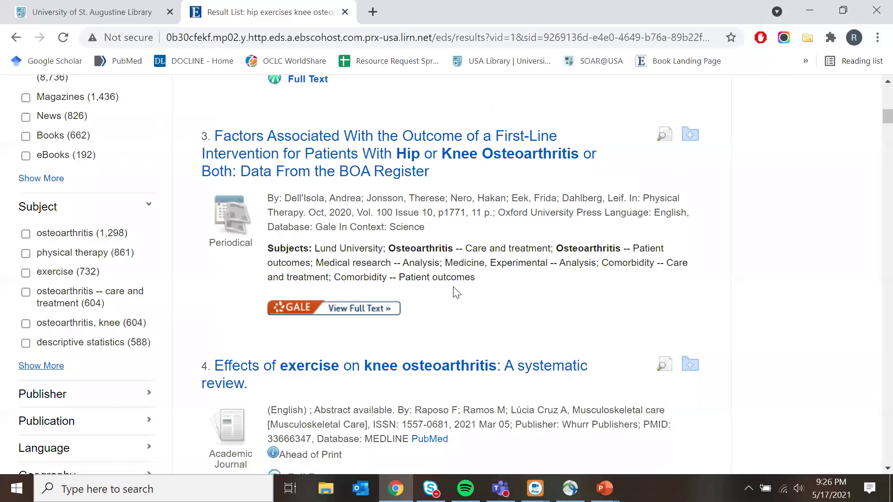
Highlight the Subjects terms in the record of the first result, the mixed methods review
scroll(476, 298, "up", 1)
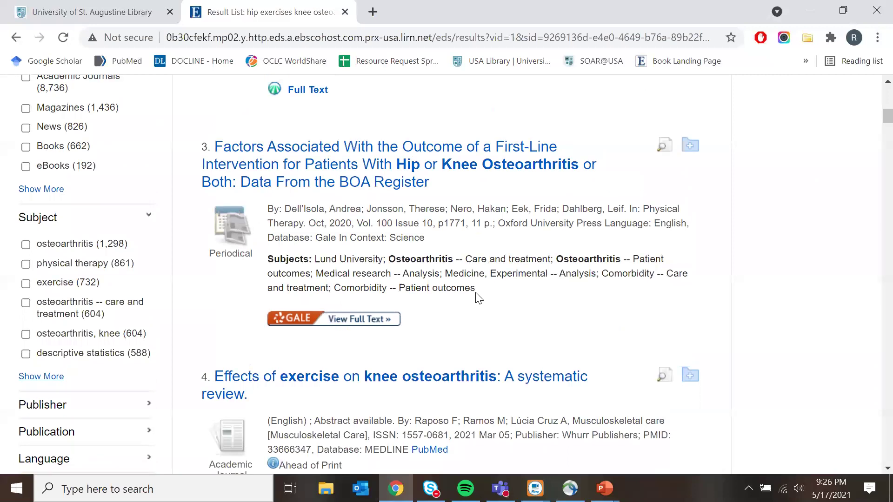
scroll(479, 298, "up", 1)
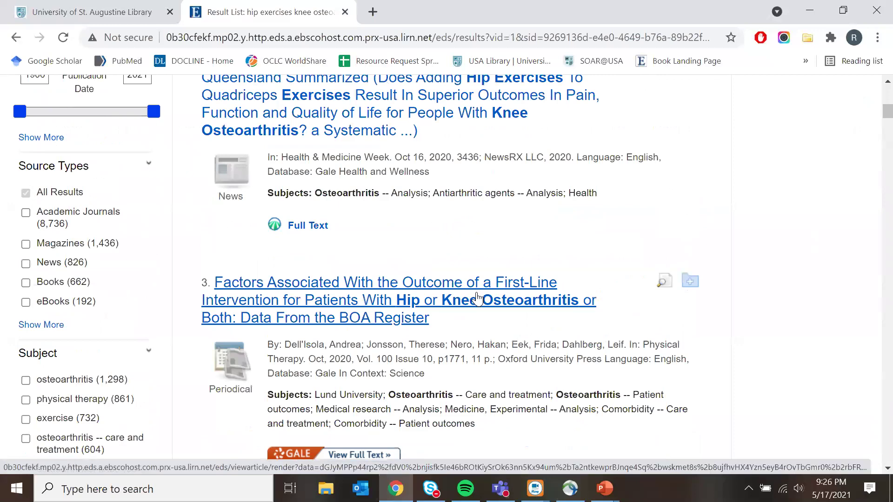
scroll(477, 297, "up", 4)
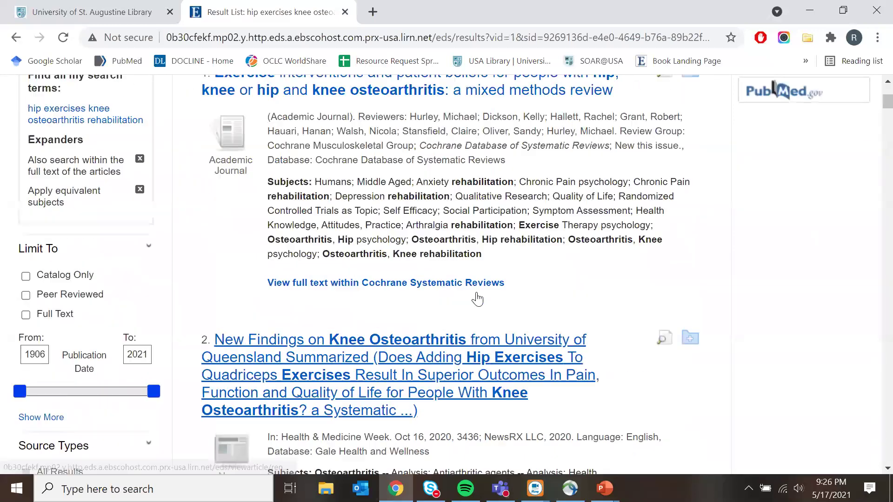
scroll(477, 299, "up", 3)
scroll(354, 238, "down", 2)
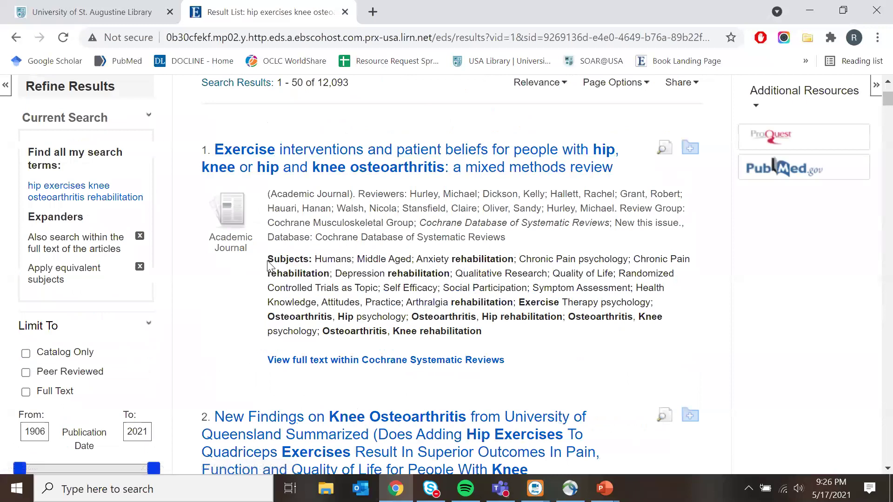
left_click_drag(268, 265, 500, 332)
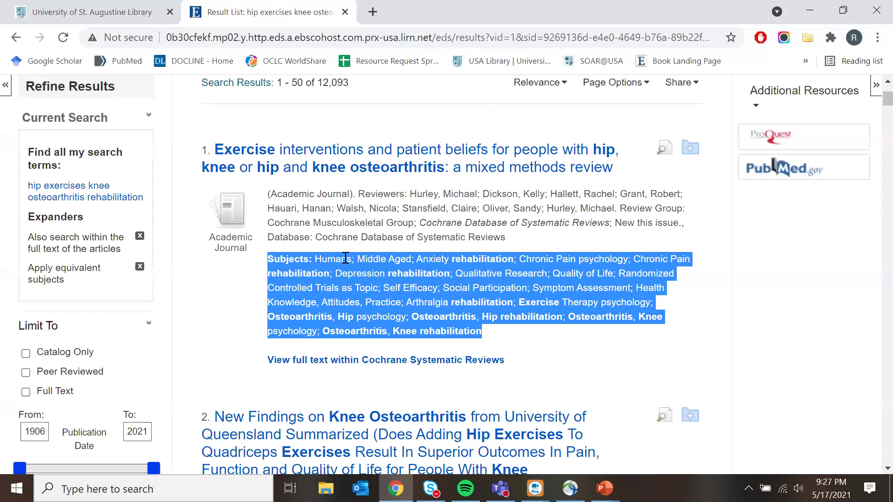
Open the full Subject filter list and select osteoarthritis, physical therapy, and "osteoarthritis, knee"
scroll(345, 258, "down", 2)
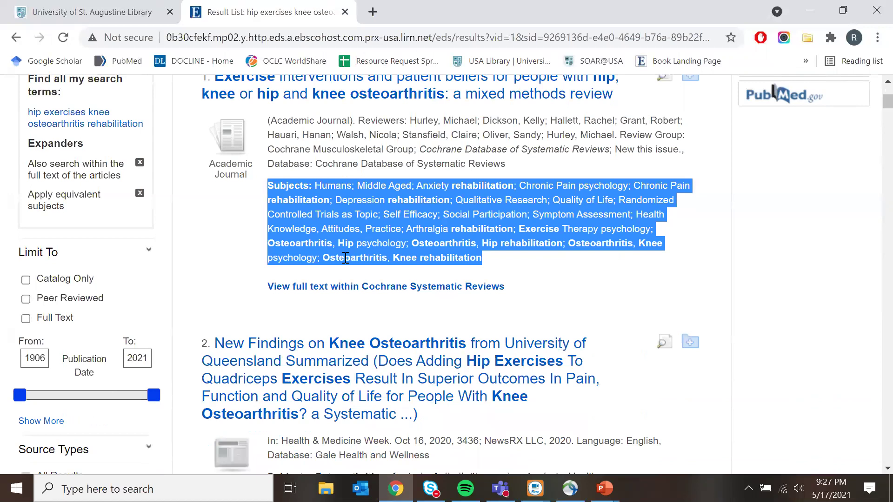
scroll(170, 355, "down", 8)
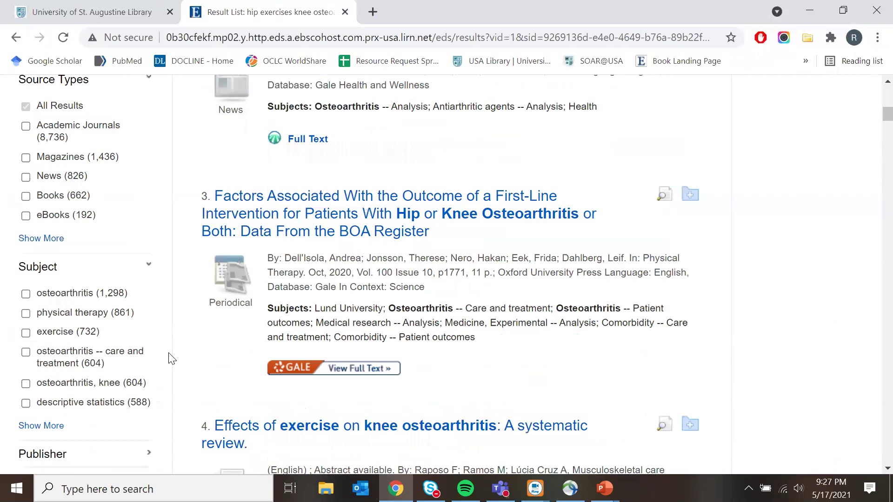
scroll(171, 359, "down", 2)
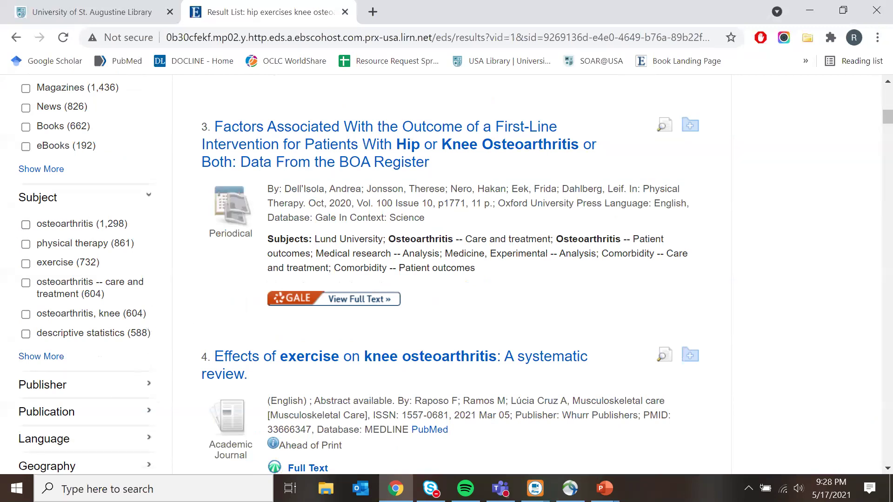
left_click(24, 363)
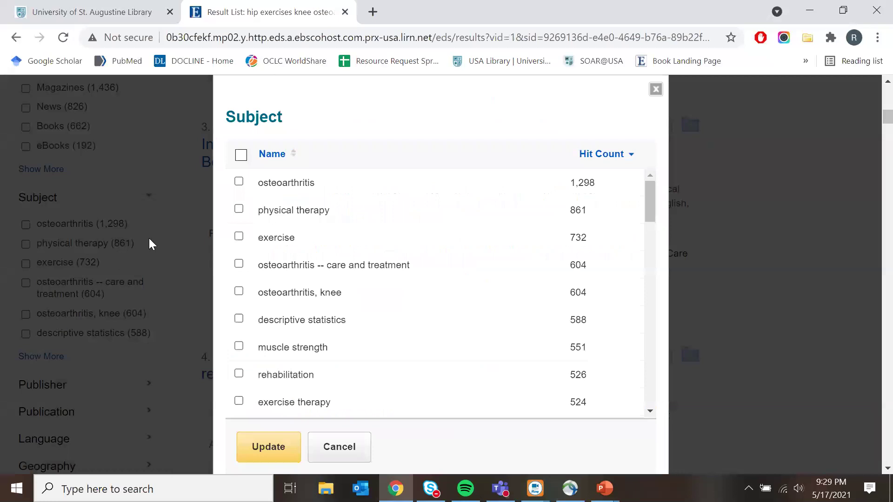
left_click(238, 182)
left_click(238, 210)
left_click(240, 296)
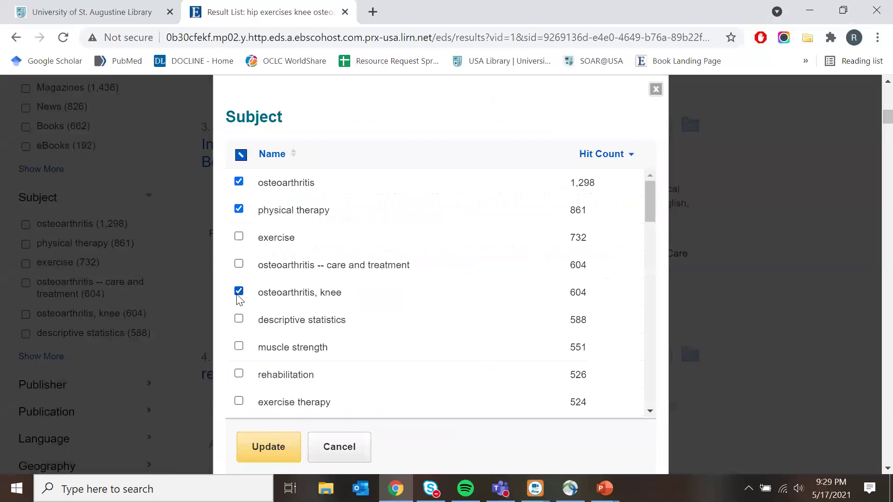
Add muscle strength, rehabilitation, exercise therapy and knee to the subject selection and update the results
scroll(238, 300, "down", 2)
left_click(239, 275)
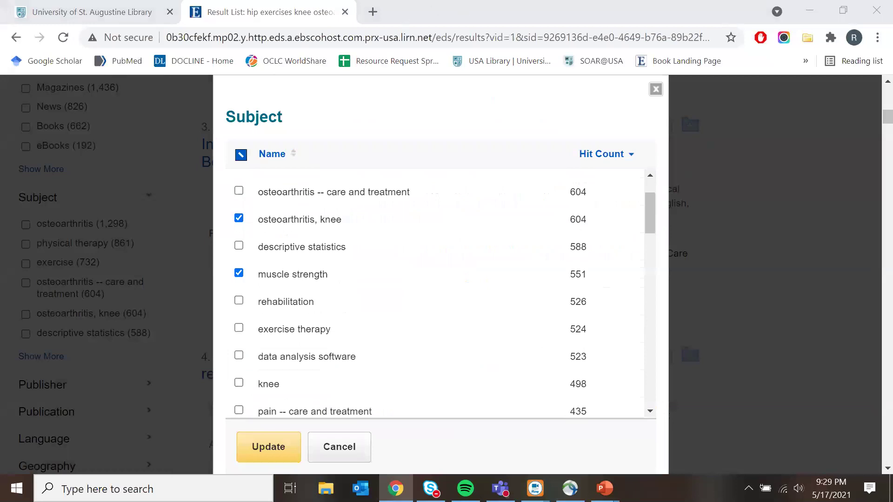
left_click(239, 302)
scroll(372, 275, "down", 2)
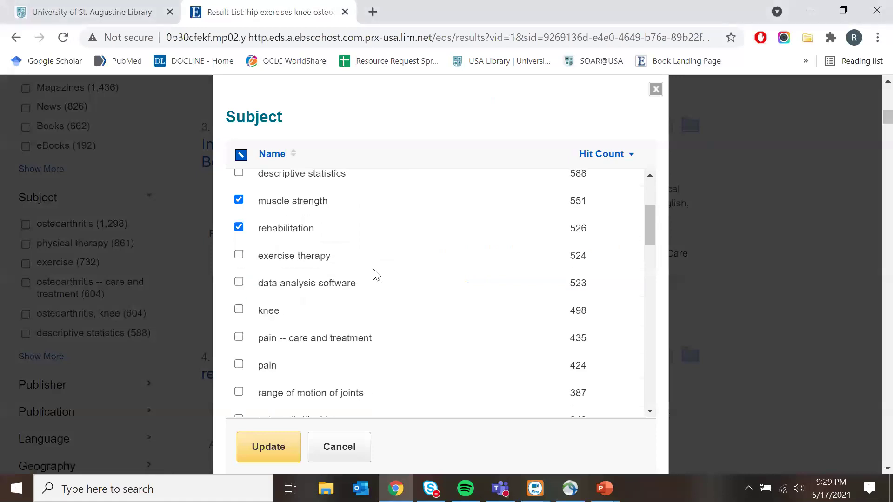
left_click(239, 255)
left_click(240, 309)
scroll(346, 309, "down", 6)
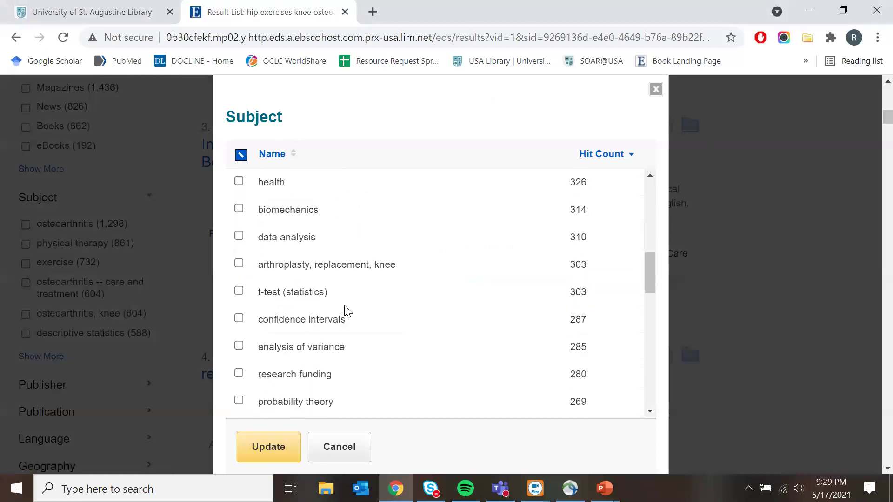
scroll(347, 311, "down", 2)
left_click(273, 459)
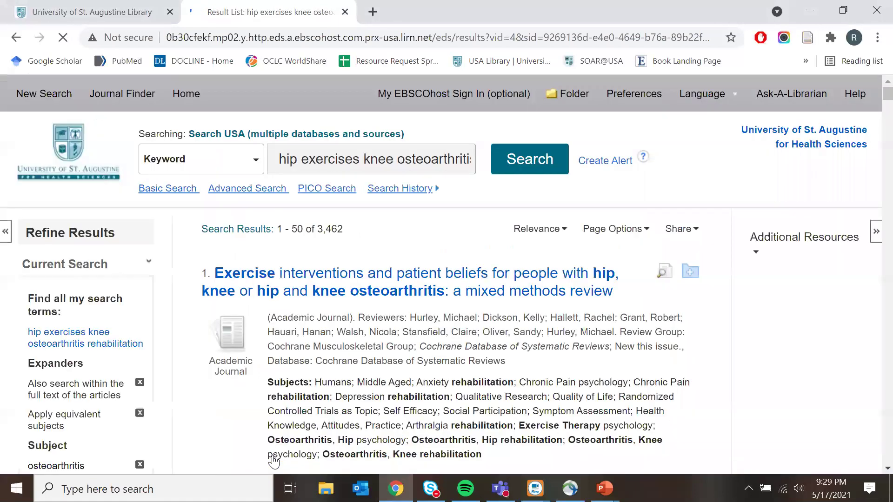
Review the subject limiters applied to the current search and the total number of narrowed results
scroll(274, 461, "up", 9)
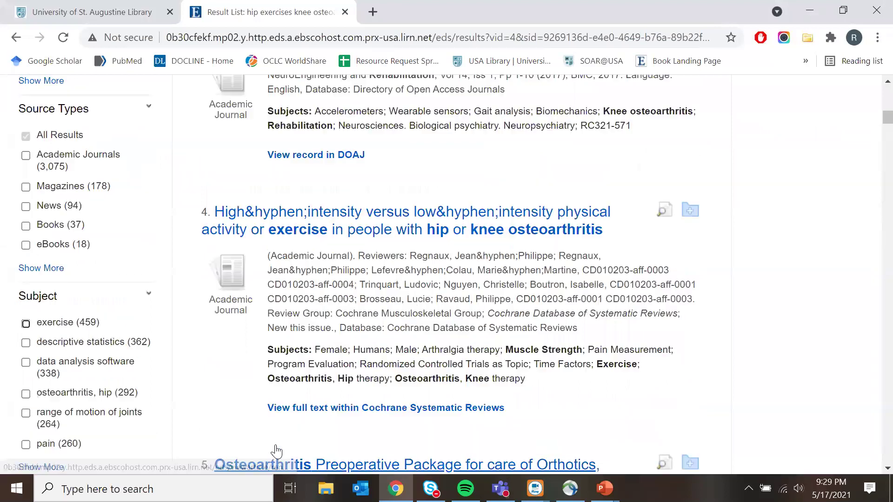
scroll(274, 453, "up", 7)
scroll(266, 453, "down", 5)
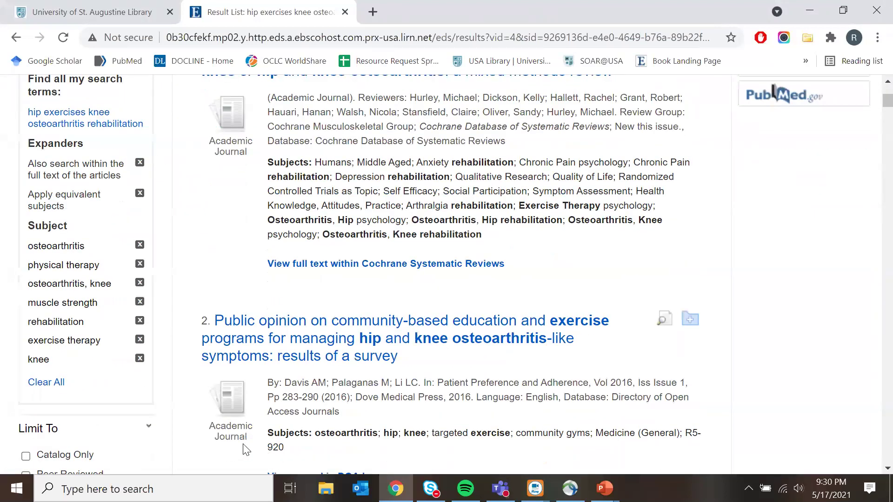
left_click_drag(23, 250, 148, 358)
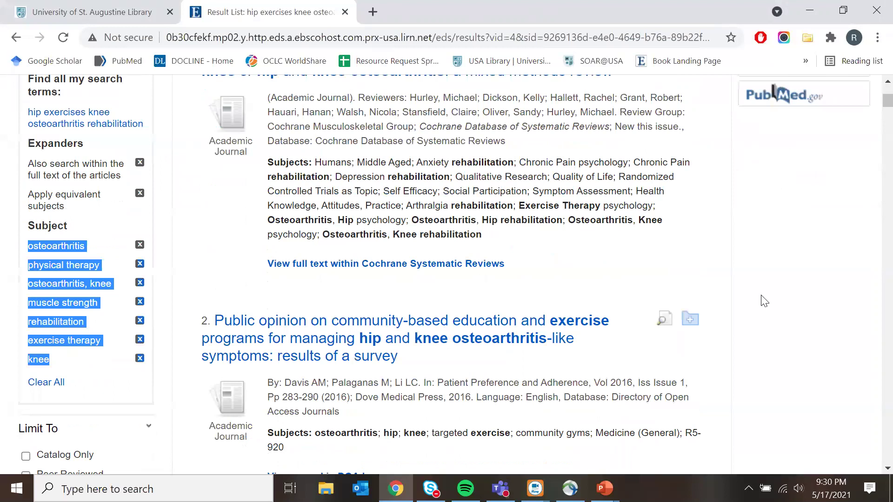
left_click(559, 275)
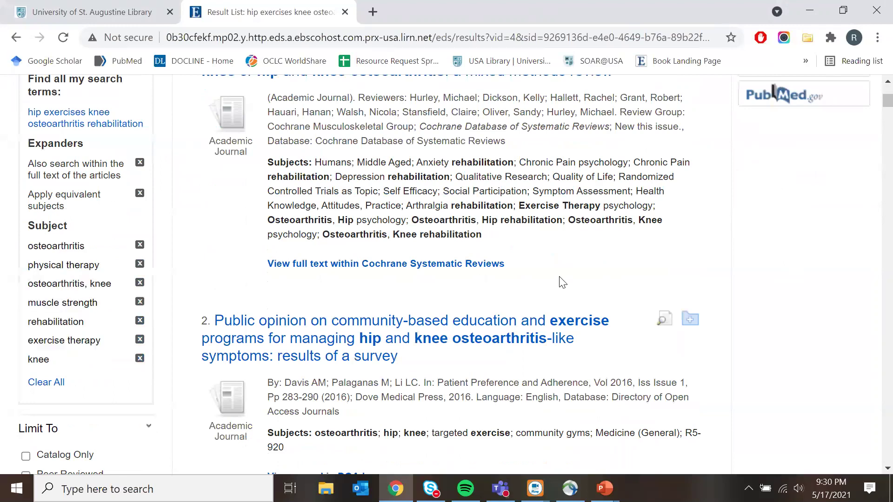
scroll(558, 272, "up", 1)
scroll(559, 272, "down", 5)
scroll(559, 272, "up", 8)
left_click_drag(364, 230, 326, 228)
Expand the Publisher filter to view the available publishers and collapse it again
scroll(410, 293, "down", 12)
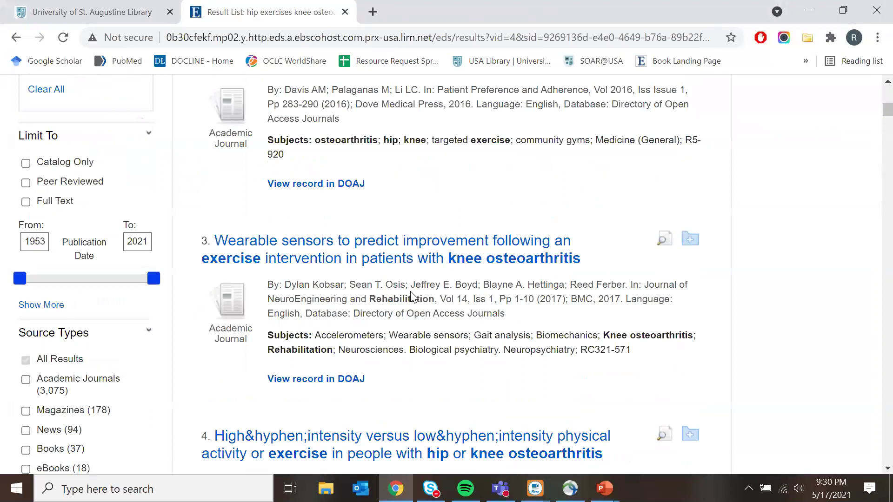
scroll(439, 213, "down", 7)
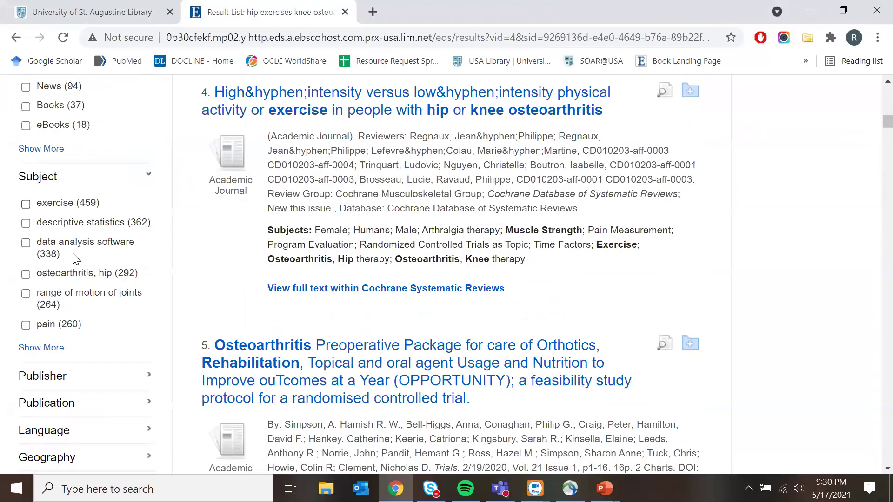
scroll(74, 259, "down", 2)
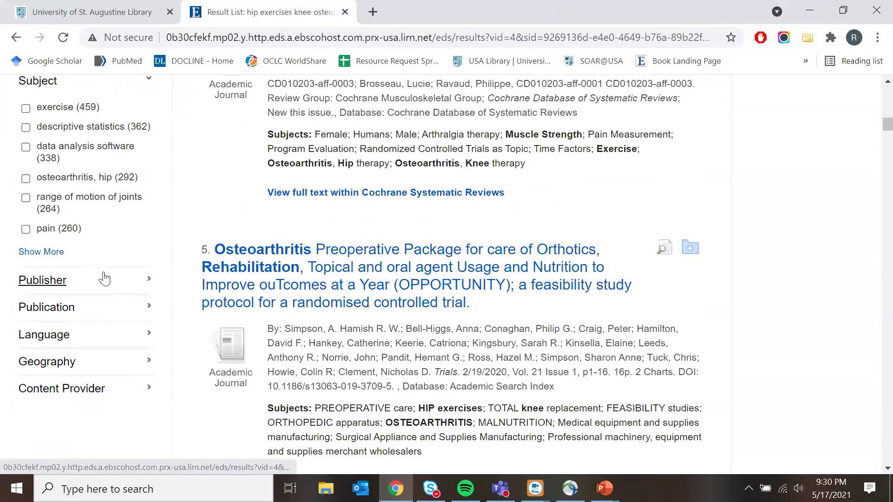
left_click(124, 282)
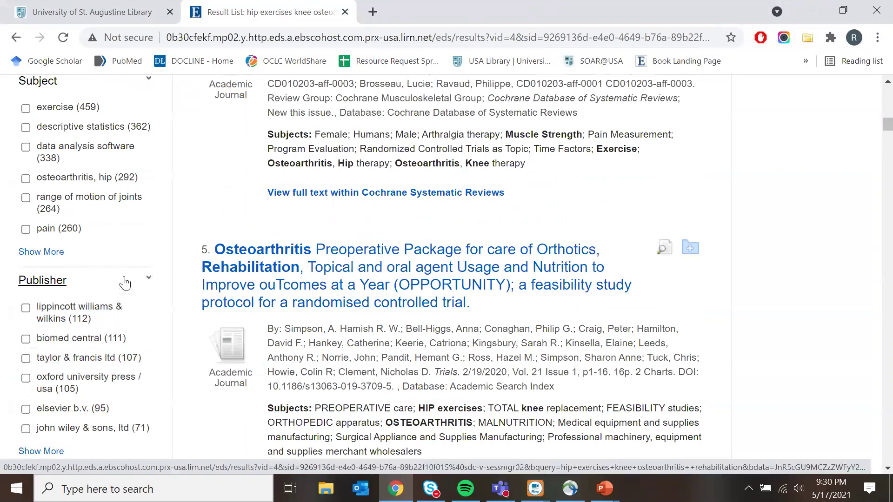
left_click(125, 283)
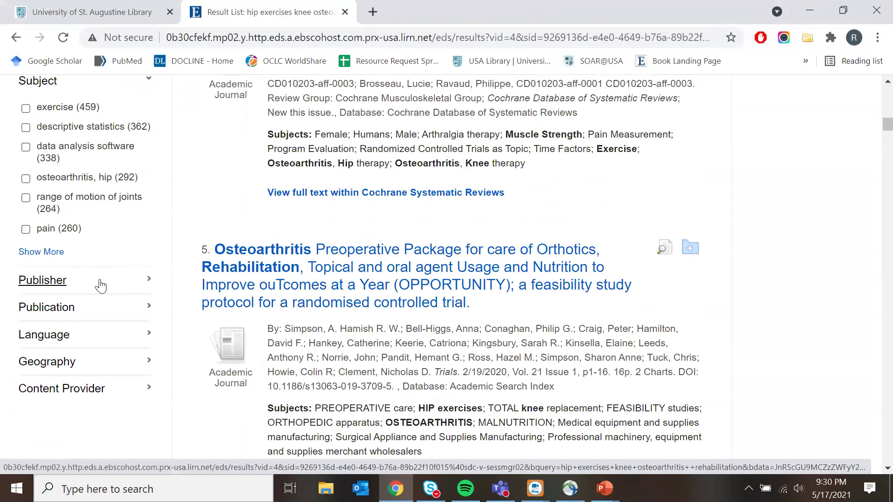
Expand the Publication and Language filters to view the journals and languages available for narrowing the results
left_click(106, 307)
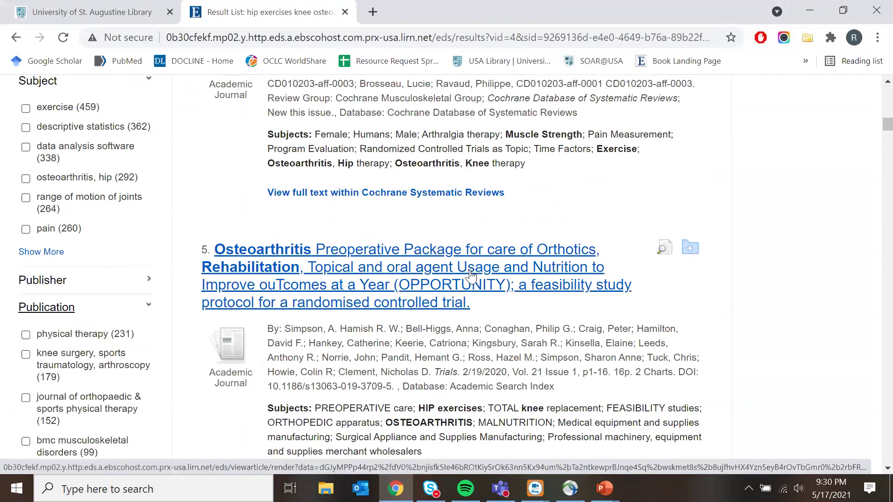
scroll(477, 222, "down", 1)
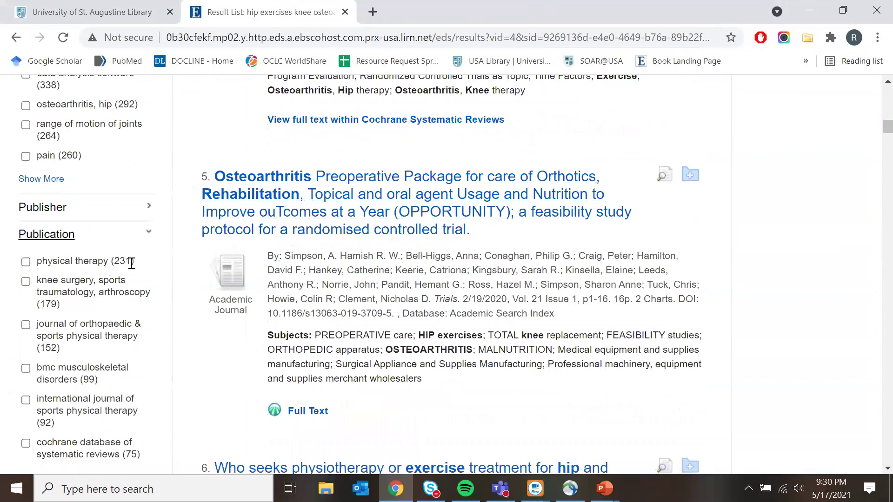
left_click_drag(129, 263, 116, 260)
scroll(129, 263, "down", 6)
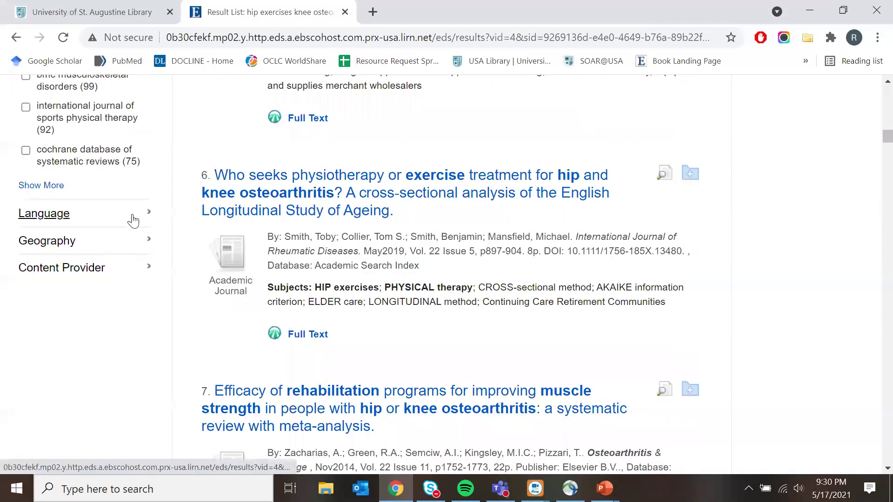
left_click(133, 221)
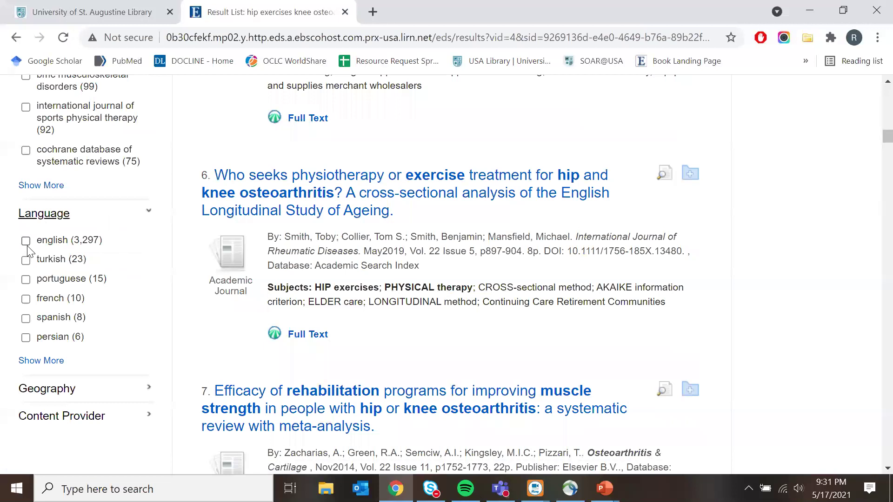
Expand the Geography and Content Provider filters to view the available regions and source databases
scroll(88, 291, "down", 3)
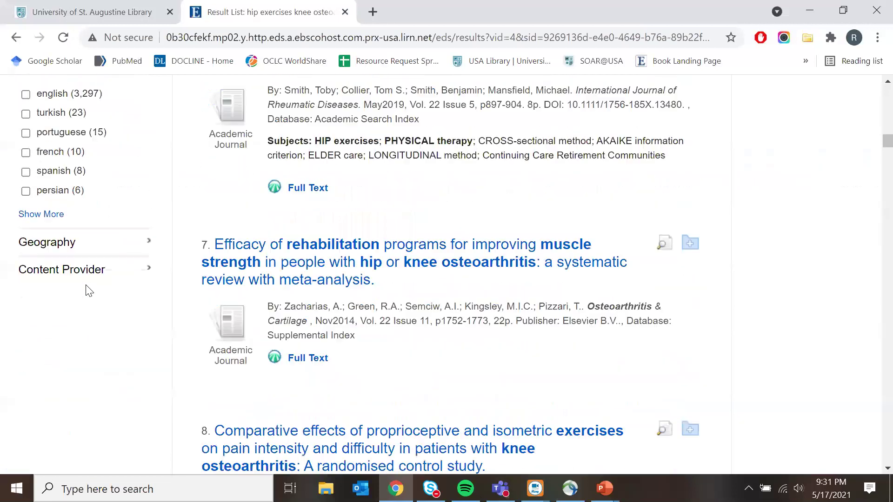
left_click(94, 243)
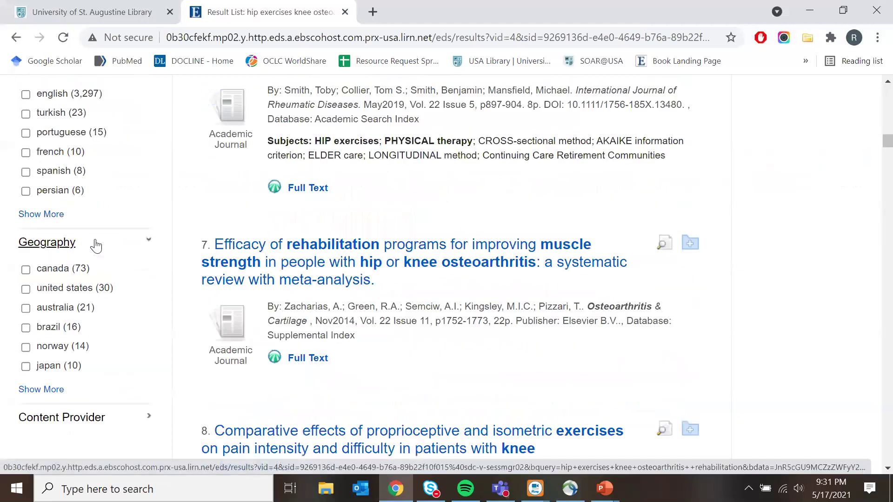
scroll(96, 245, "down", 2)
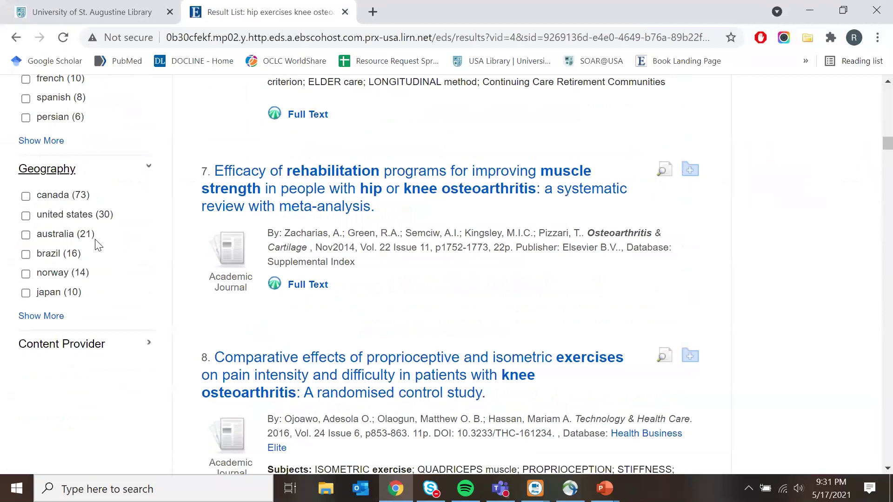
left_click(129, 345)
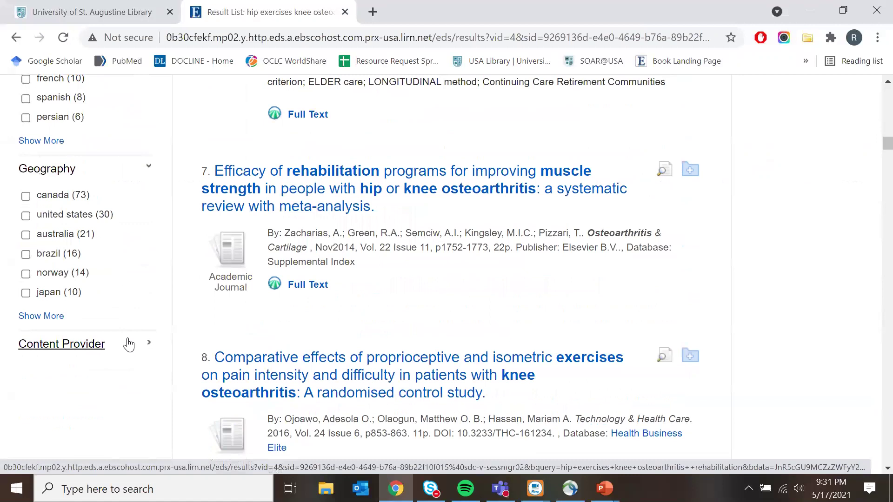
scroll(129, 345, "down", 2)
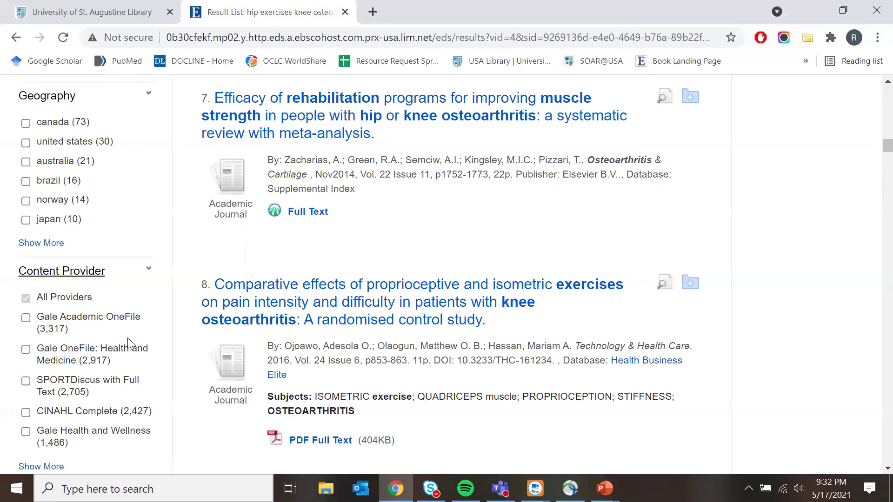
scroll(129, 345, "down", 1)
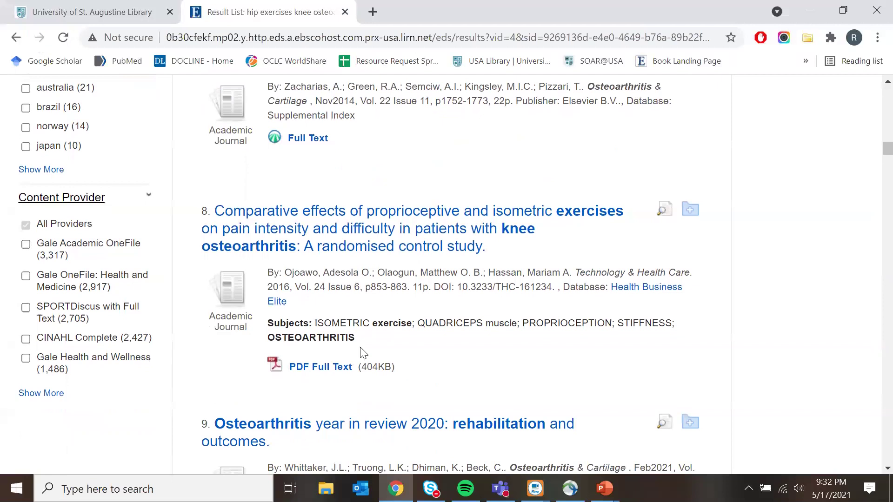
Open the same search in PubMed from the additional resources beside the result list
scroll(362, 352, "up", 15)
scroll(362, 351, "up", 15)
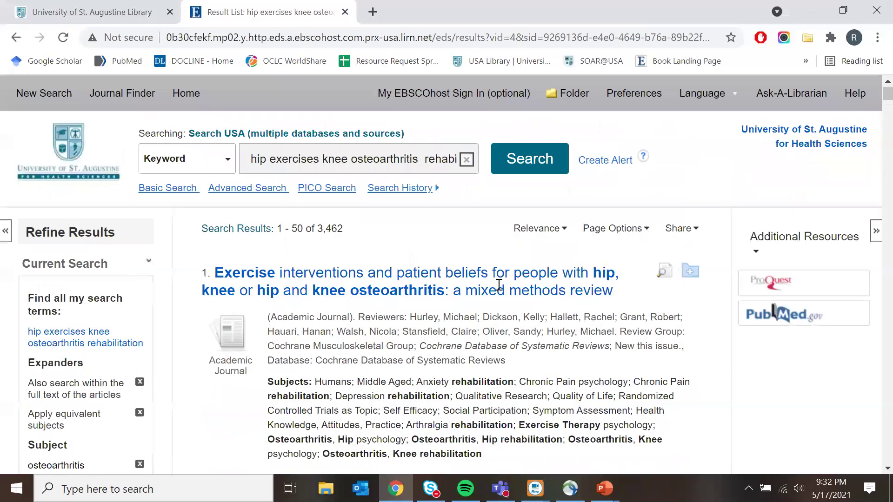
scroll(497, 290, "up", 3)
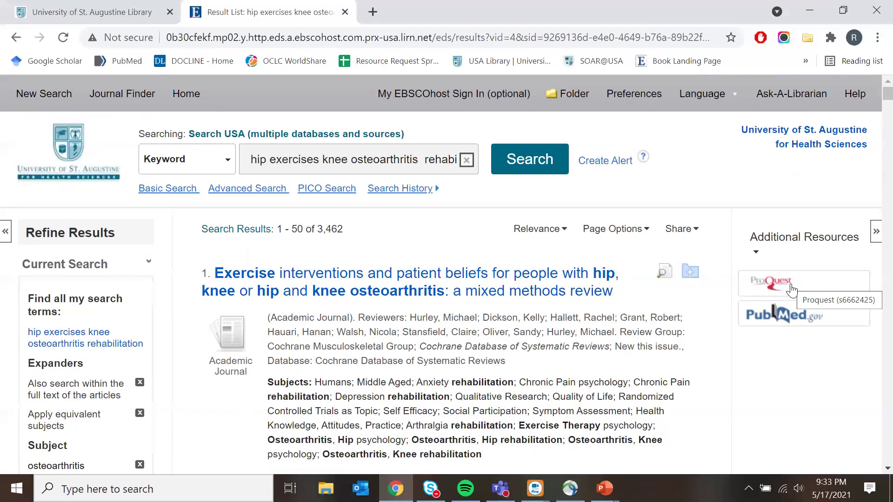
left_click(791, 323)
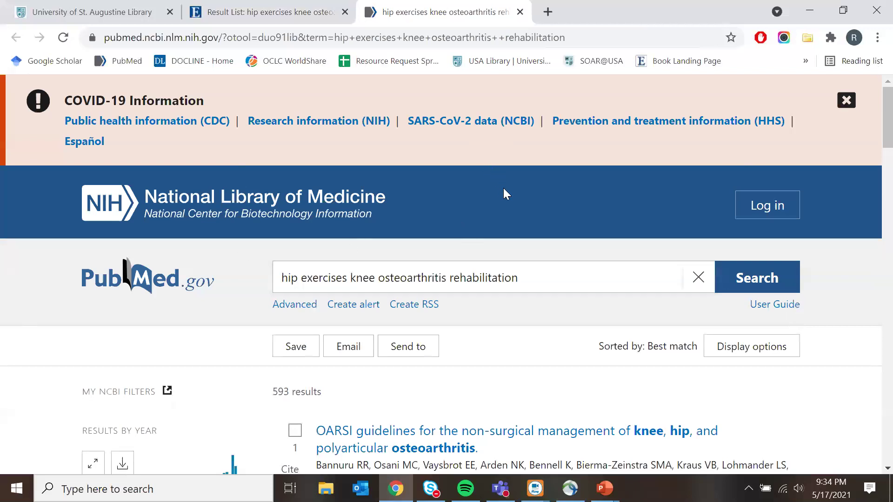
View the search history in PubMed's advanced search and reopen the results for "hip exercises knee osteoarthritis rehabilitation"
scroll(503, 188, "down", 1)
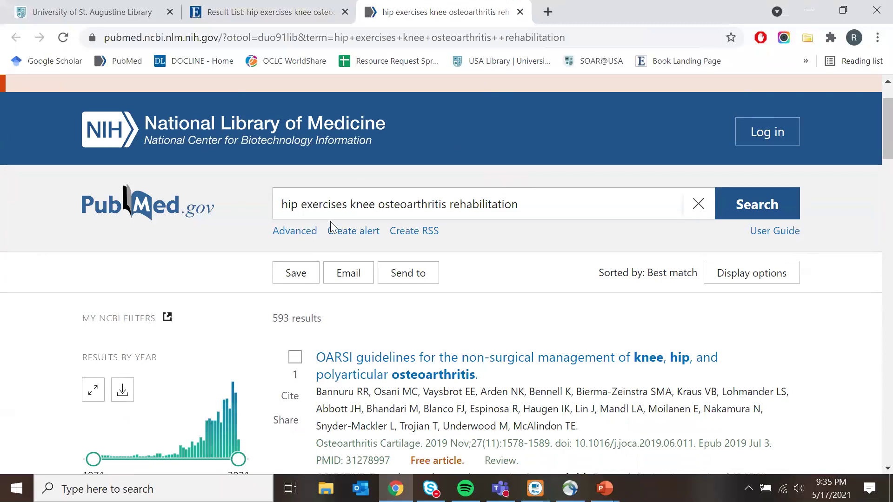
left_click(307, 234)
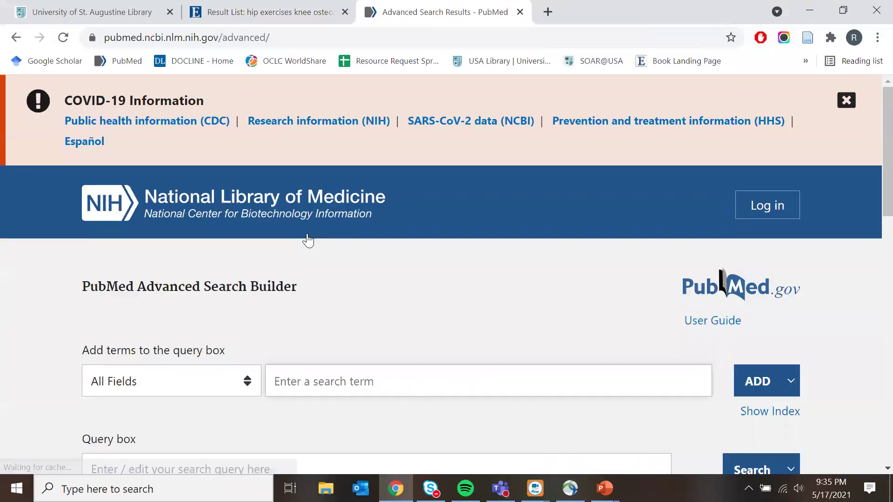
scroll(308, 241, "down", 9)
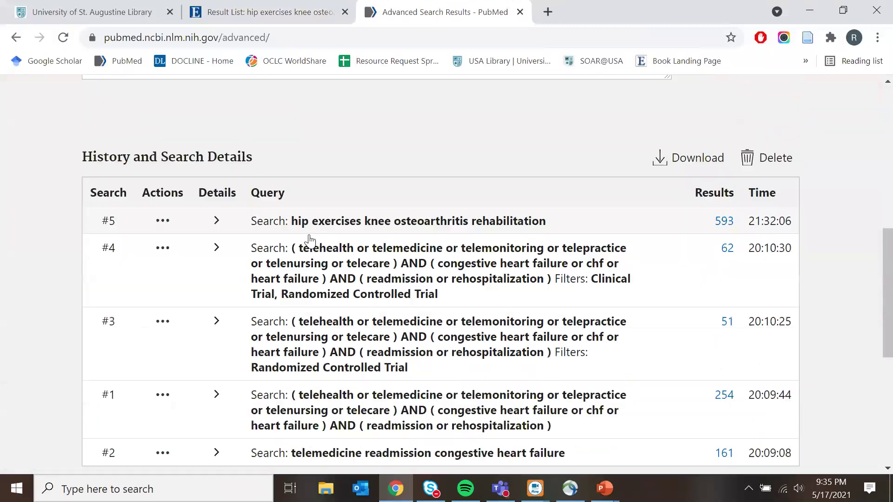
scroll(311, 237, "up", 2)
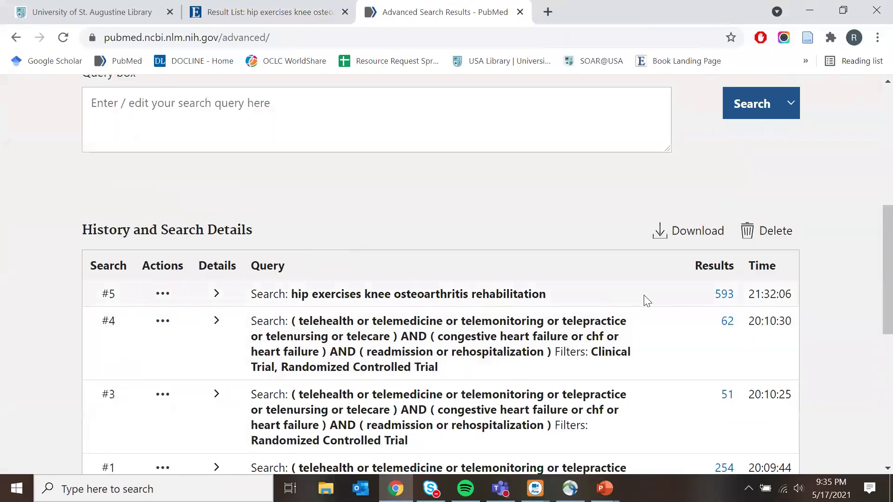
left_click(722, 296)
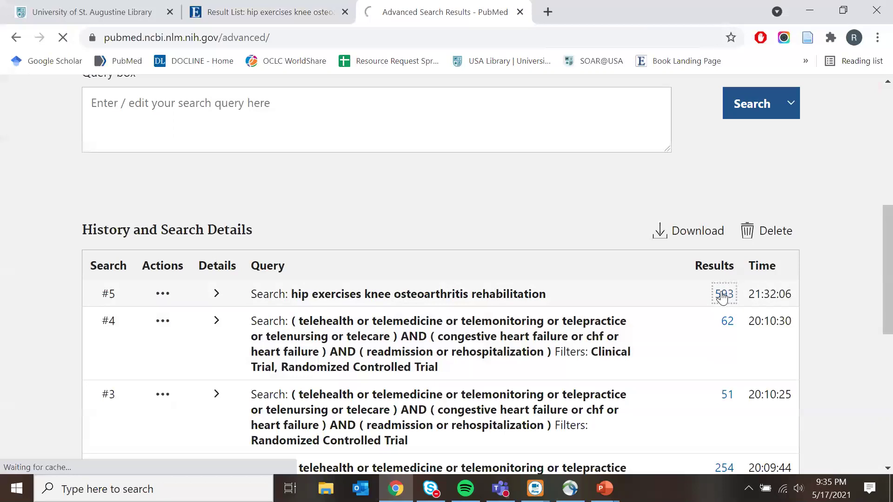
Limit the PubMed results to the Clinical Trial article type
scroll(554, 274, "down", 3)
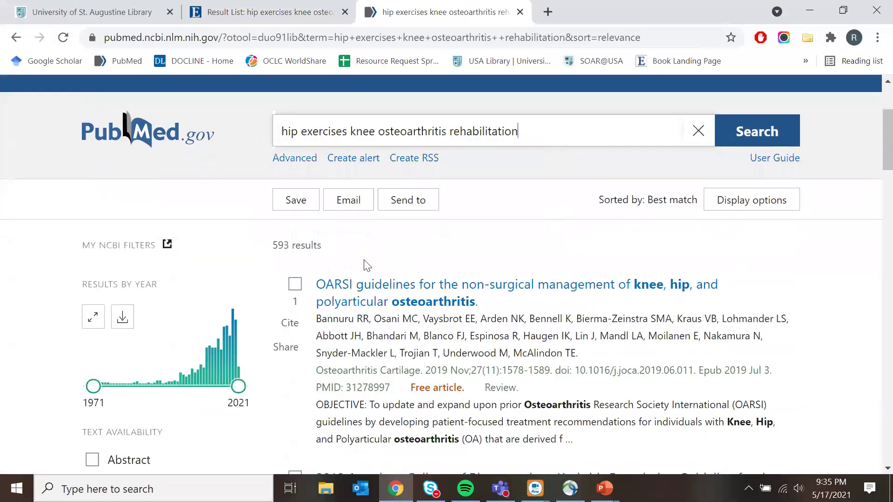
scroll(460, 272, "down", 2)
scroll(460, 270, "down", 3)
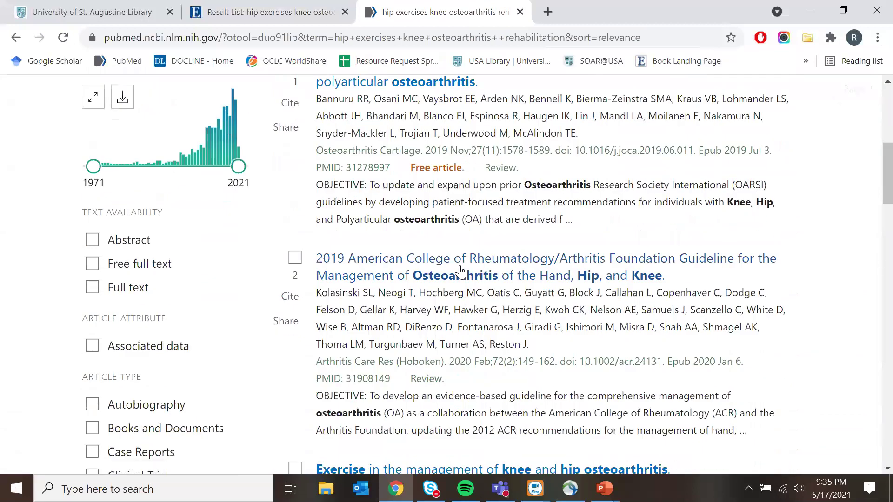
scroll(461, 269, "up", 1)
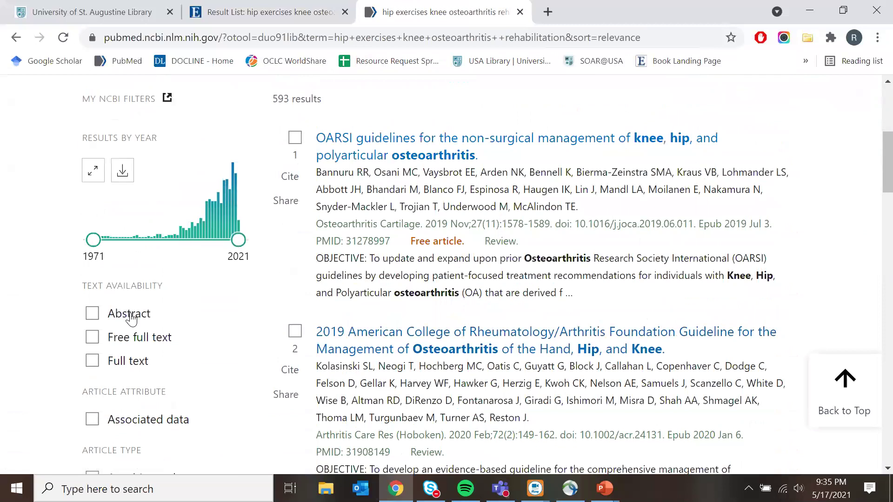
scroll(131, 319, "down", 6)
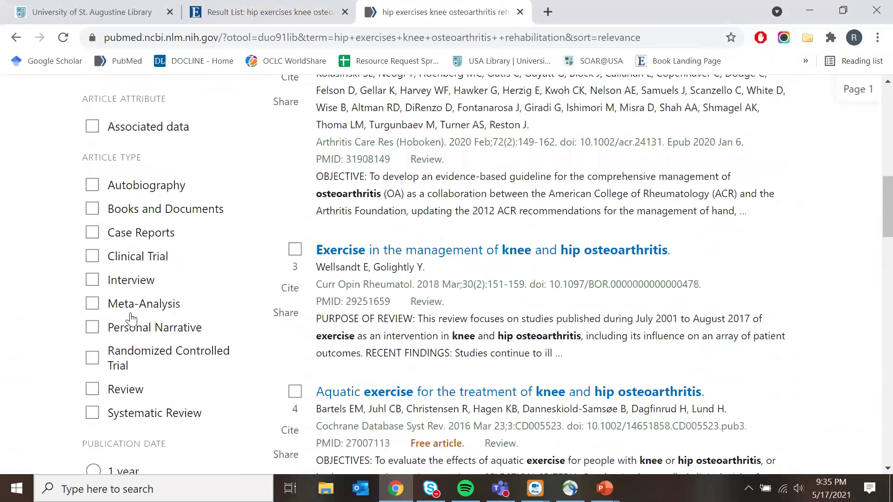
left_click_drag(145, 161, 87, 153)
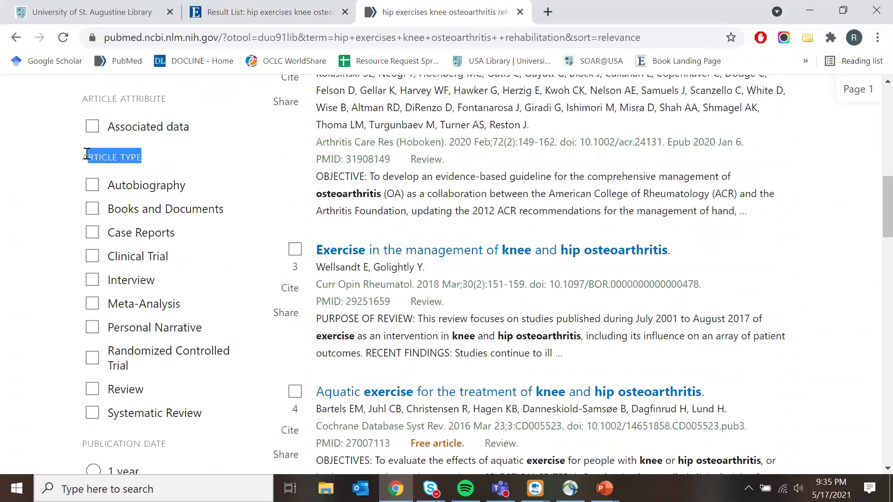
left_click(215, 257)
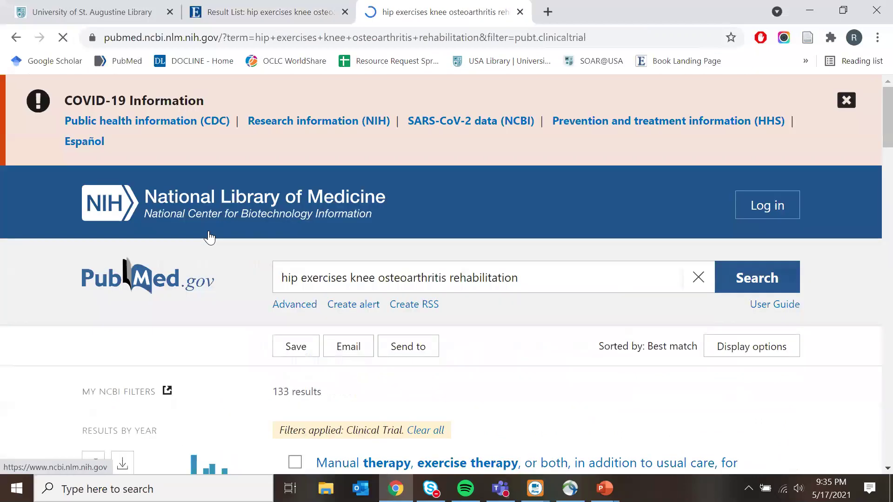
Review the filtered PubMed results and the applied article type filter
scroll(170, 279, "down", 8)
scroll(169, 282, "up", 3)
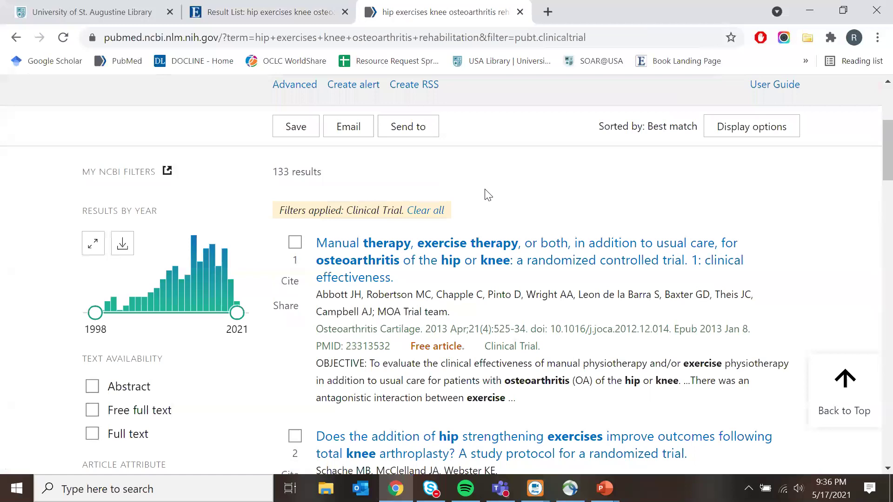
scroll(181, 342, "down", 8)
scroll(182, 344, "up", 5)
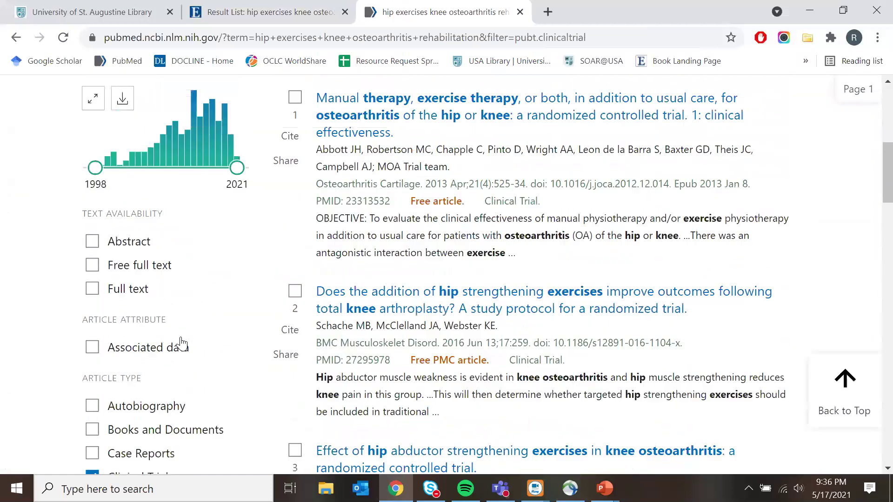
scroll(182, 344, "up", 3)
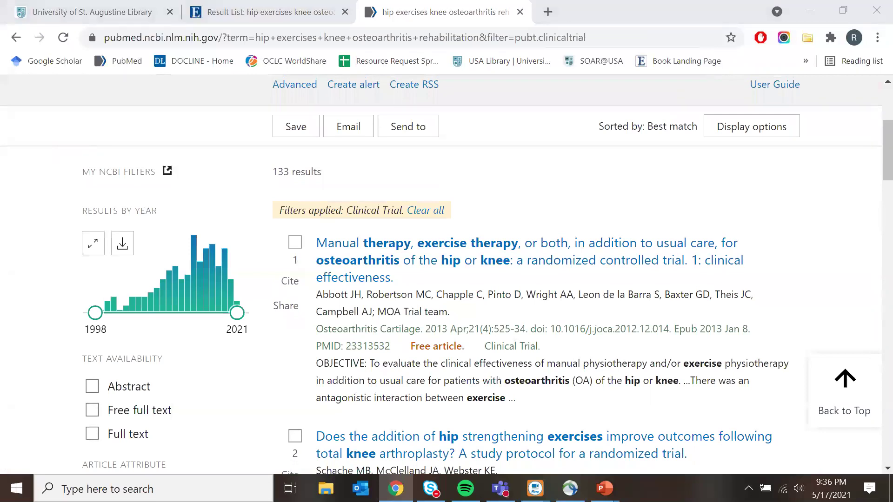
Check the publication date and language filters, then view the additional filter categories and close them without applying any
scroll(482, 190, "down", 8)
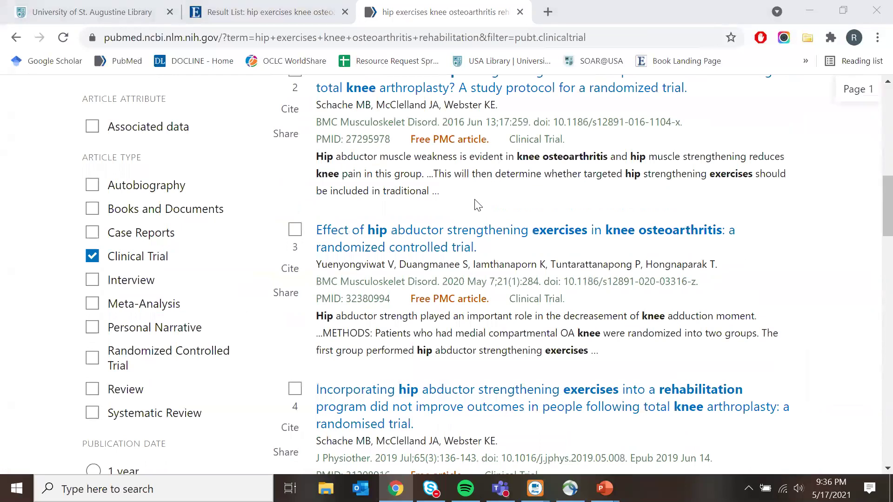
scroll(469, 312, "down", 3)
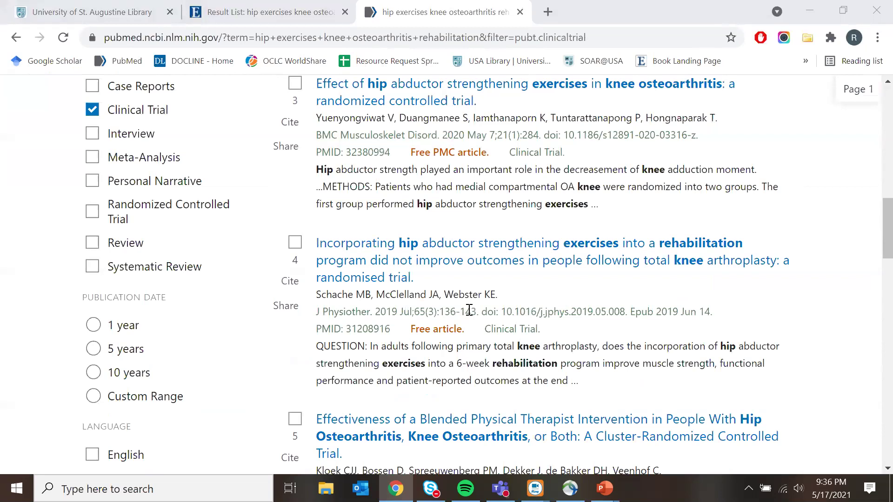
scroll(230, 282, "down", 5)
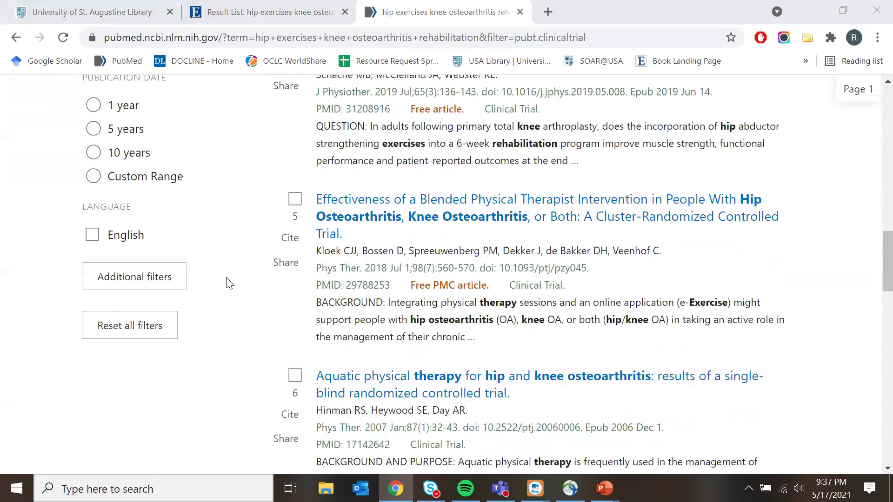
left_click(153, 277)
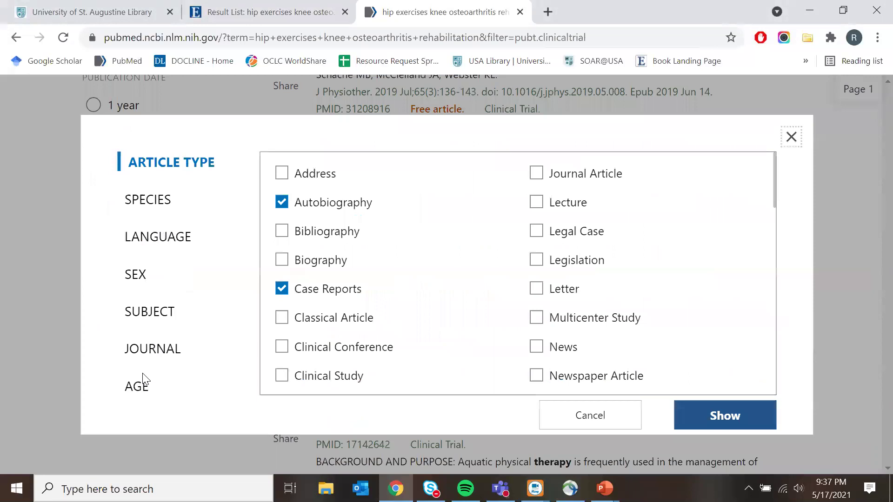
left_click(791, 136)
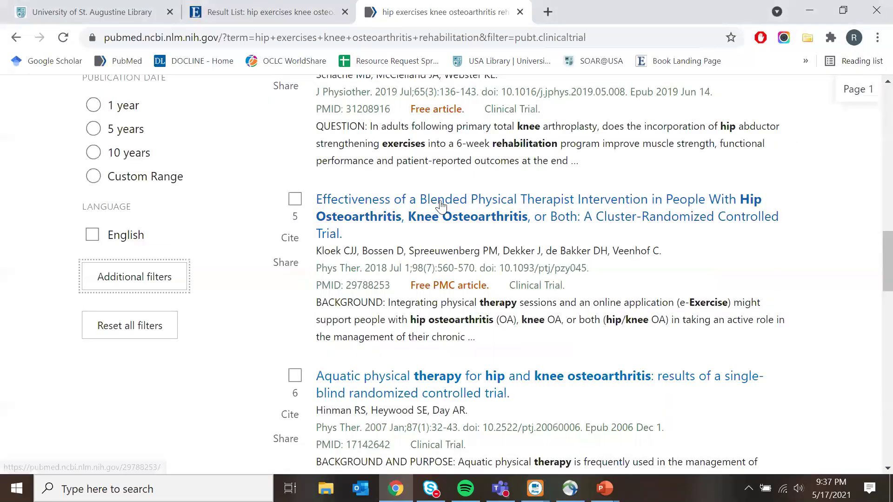
Return to the Search USA result list and review the subject limiters and Limit To options
scroll(441, 205, "up", 10)
left_click(281, 13)
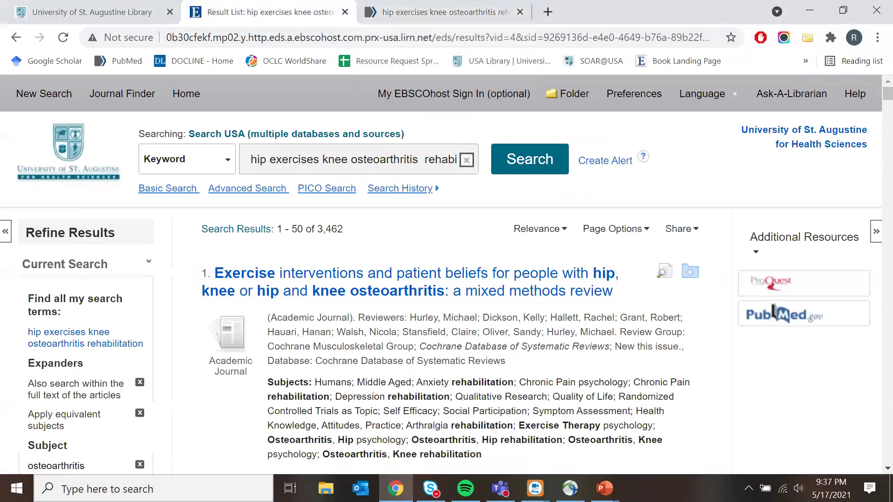
key("alt+Tab")
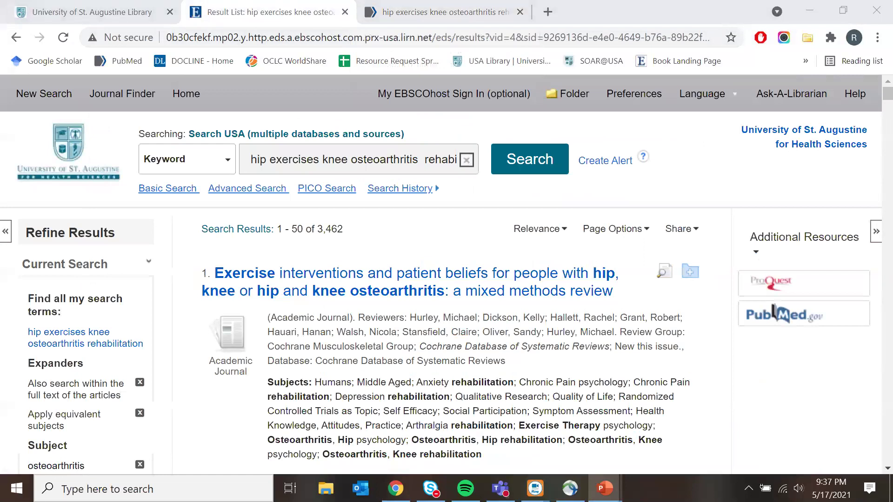
scroll(29, 289, "down", 5)
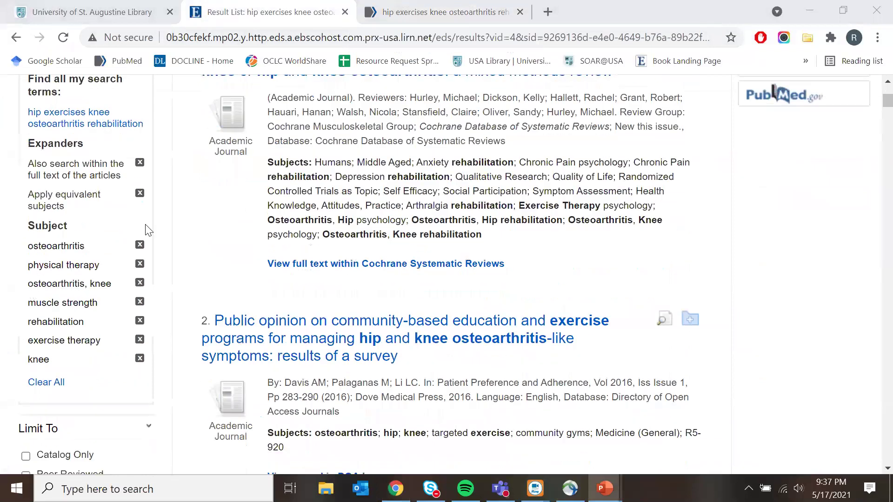
Limit the Search USA results to the Books source type
scroll(145, 230, "down", 5)
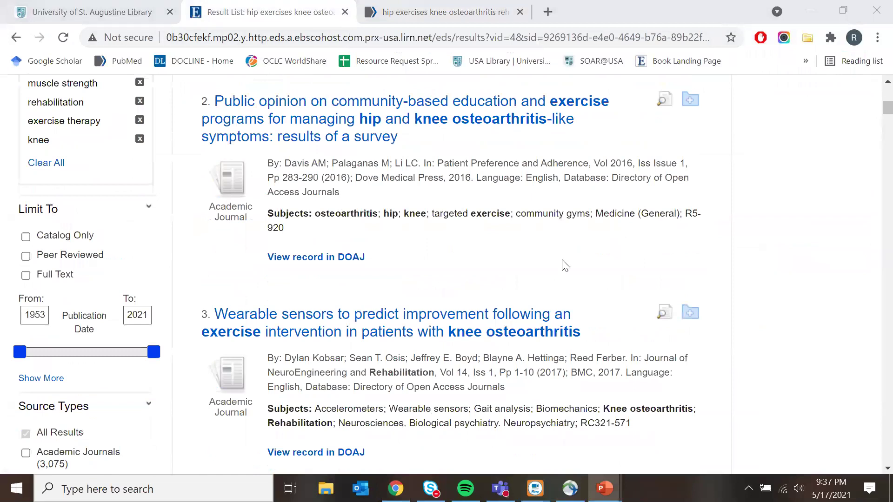
scroll(230, 259, "down", 3)
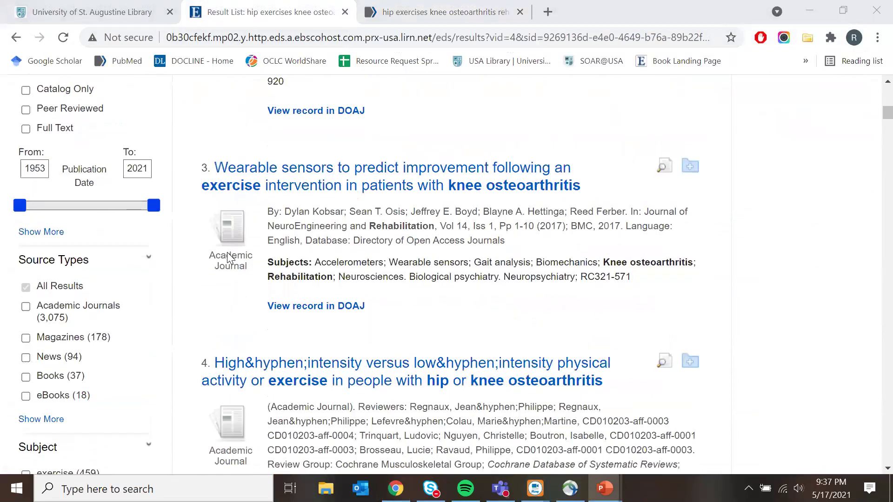
left_click(26, 376)
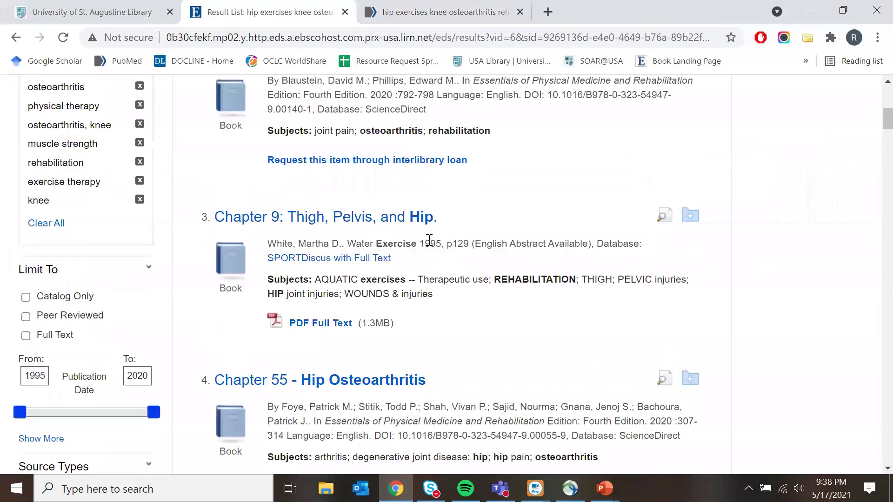
Look through the book results and add eBooks to the source type limiters
scroll(429, 239, "down", 4)
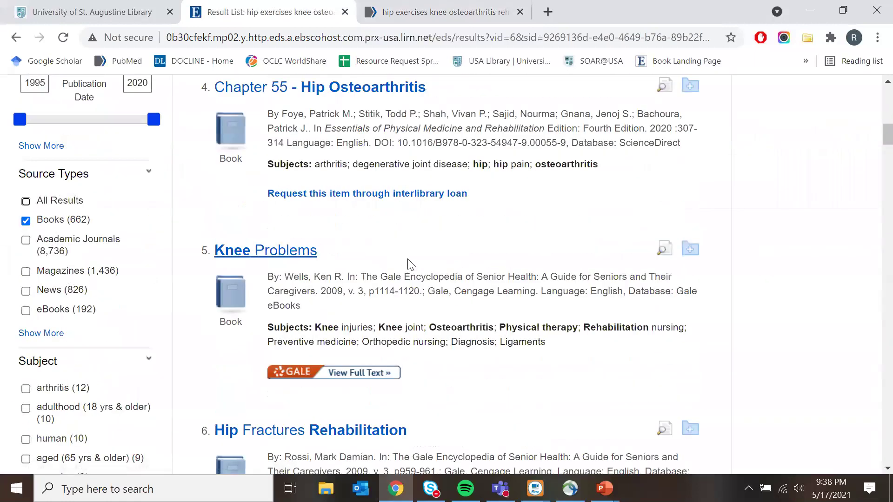
scroll(410, 265, "up", 4)
scroll(411, 265, "up", 2)
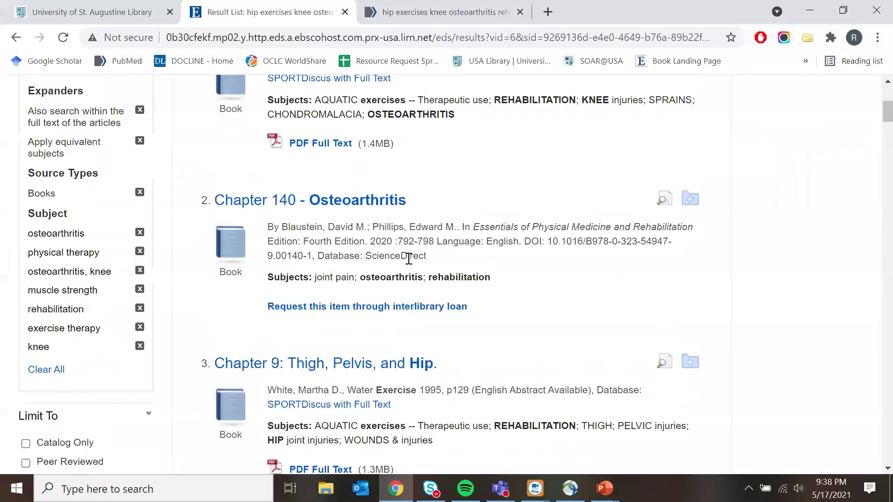
scroll(409, 259, "up", 2)
scroll(409, 259, "down", 13)
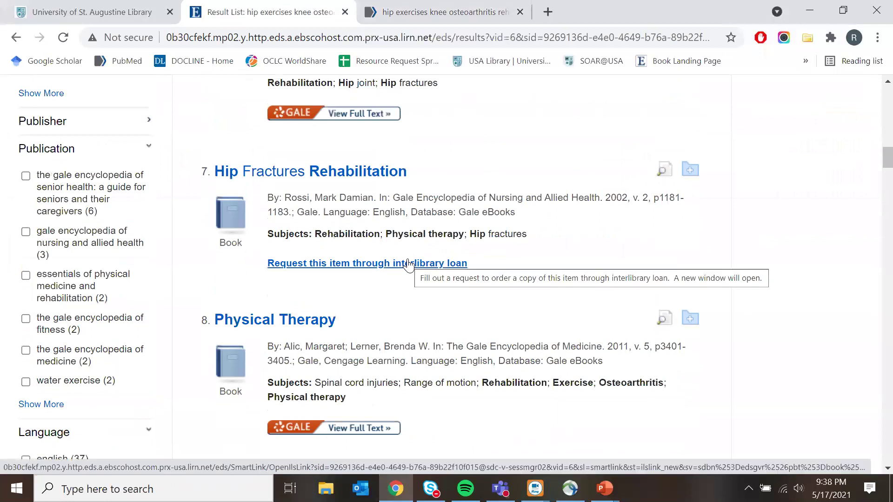
scroll(408, 264, "up", 10)
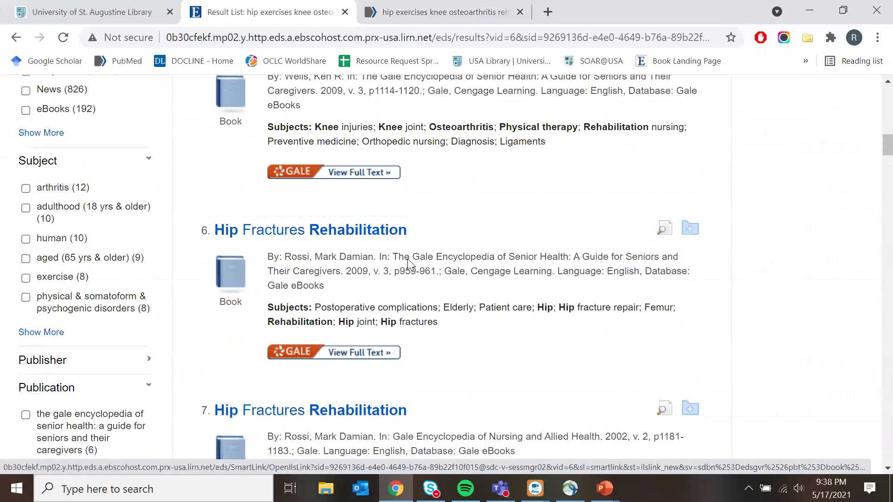
left_click(27, 384)
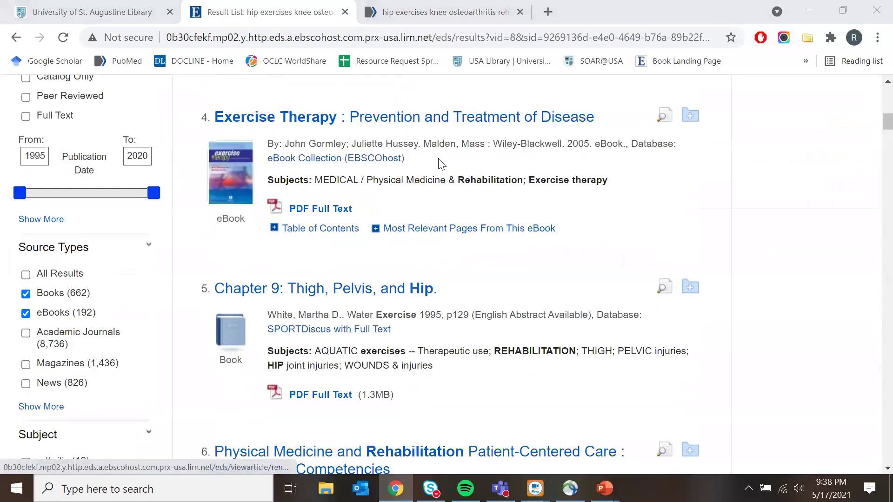
Review the combined book and eBook results and collapse the Publication limiter
scroll(439, 164, "up", 5)
scroll(441, 163, "up", 10)
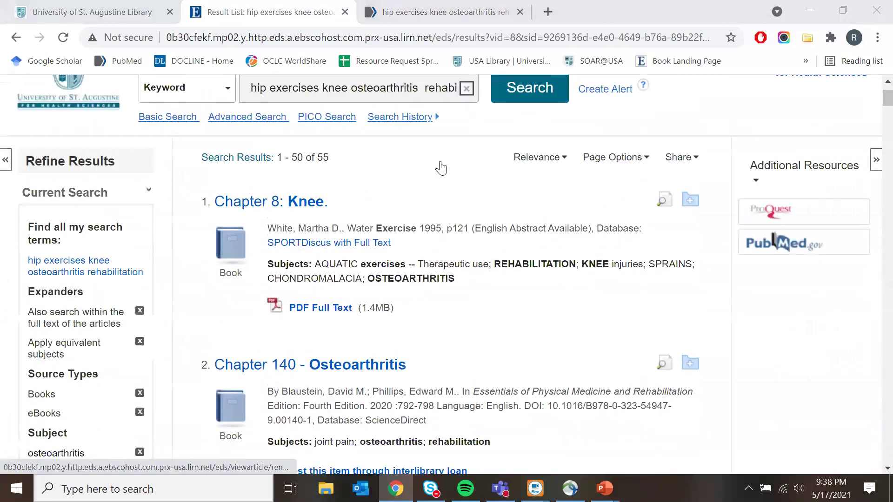
scroll(442, 289, "down", 5)
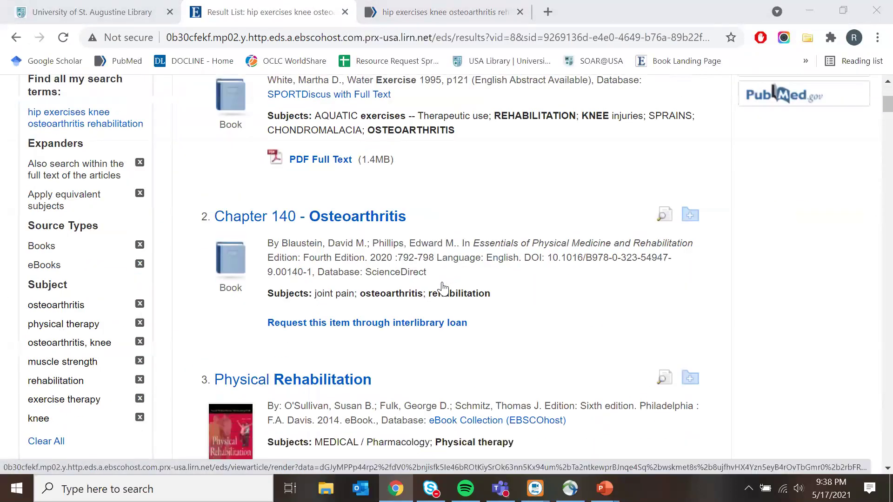
scroll(442, 288, "down", 8)
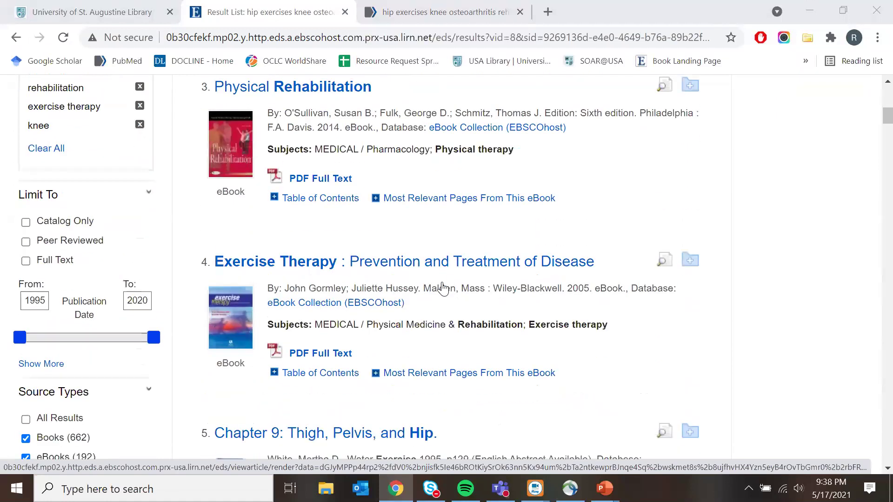
scroll(442, 288, "up", 1)
scroll(441, 287, "down", 8)
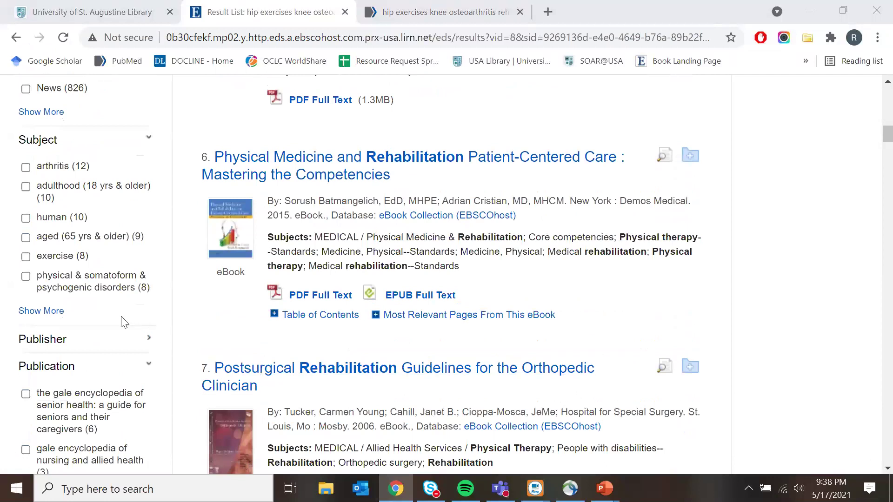
scroll(139, 316, "down", 2)
left_click(149, 294)
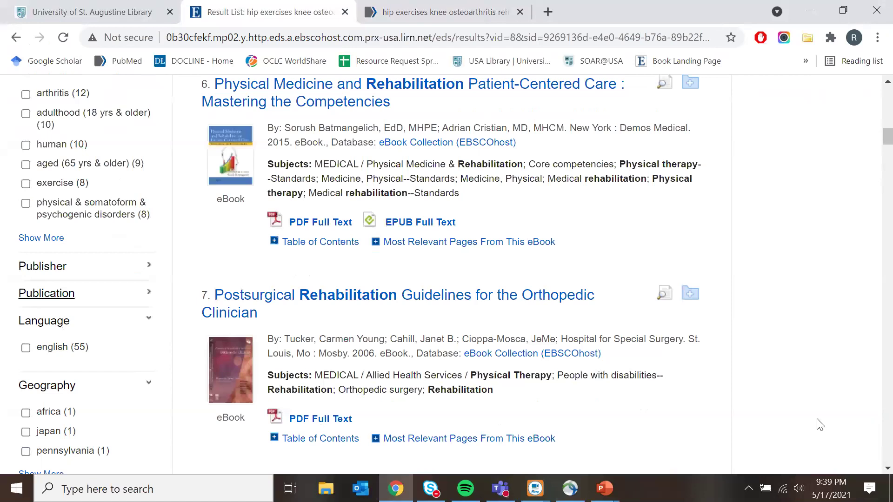
Open the Advanced Search form and clear the existing search terms from its first search row
scroll(578, 221, "up", 15)
scroll(577, 221, "up", 2)
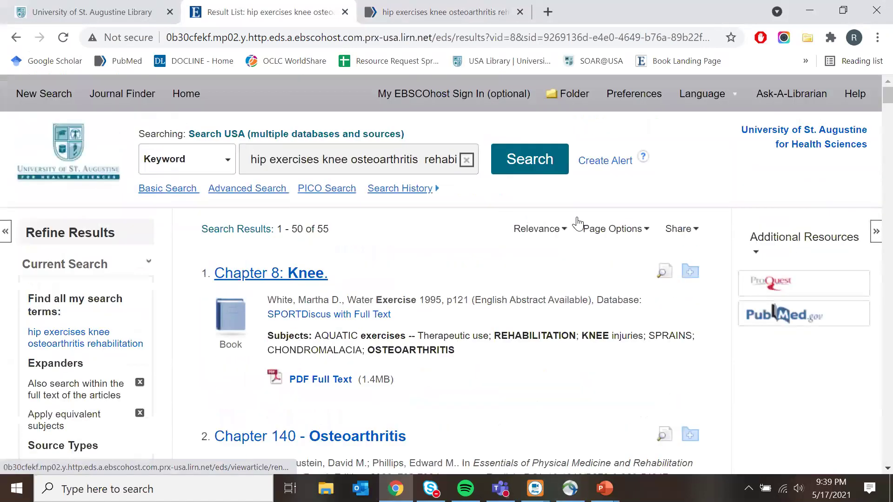
left_click(258, 192)
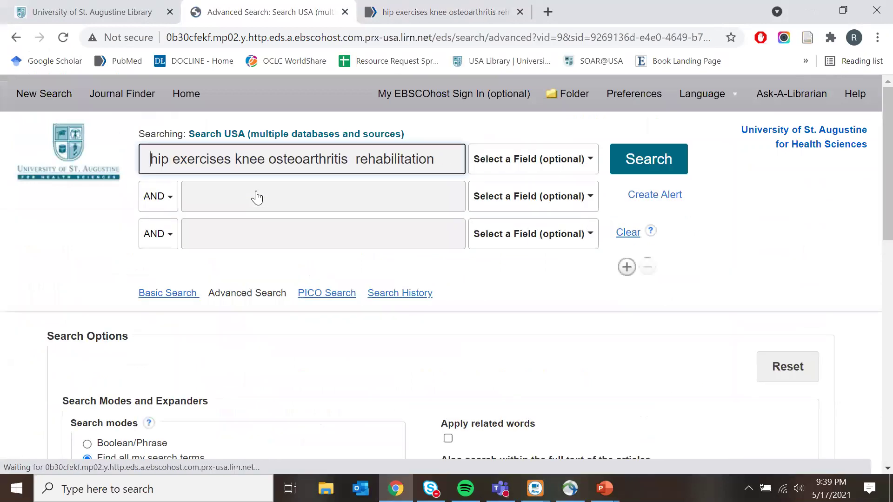
left_click_drag(438, 162, 52, 183)
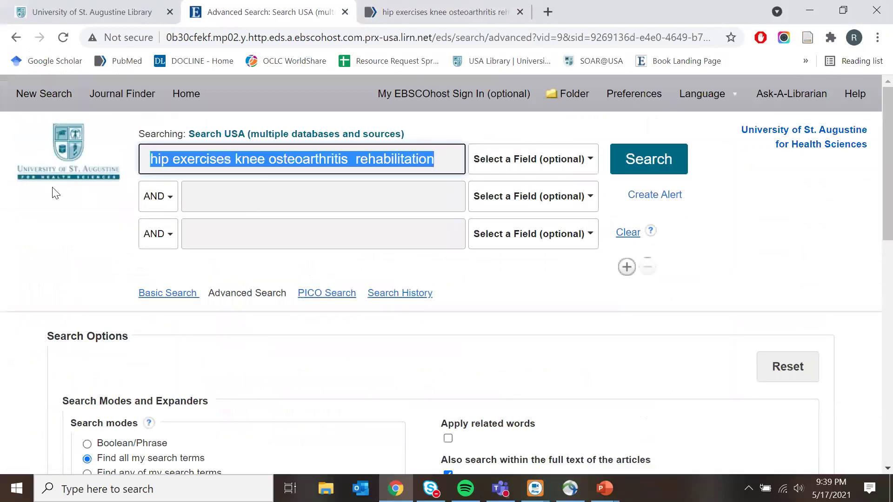
key("BackSpace")
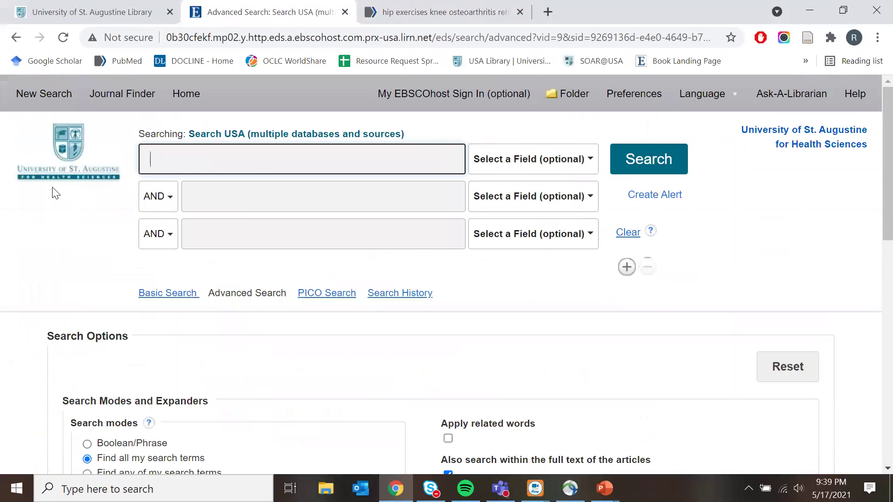
type("hip")
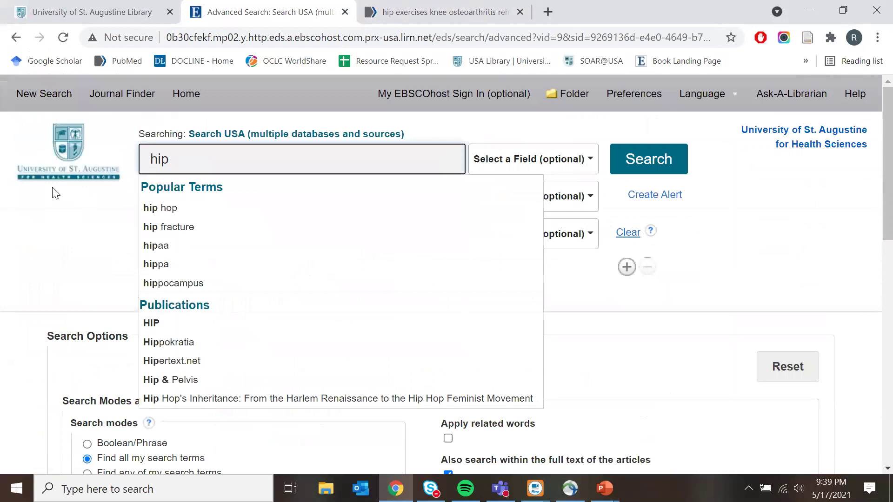
type("exe")
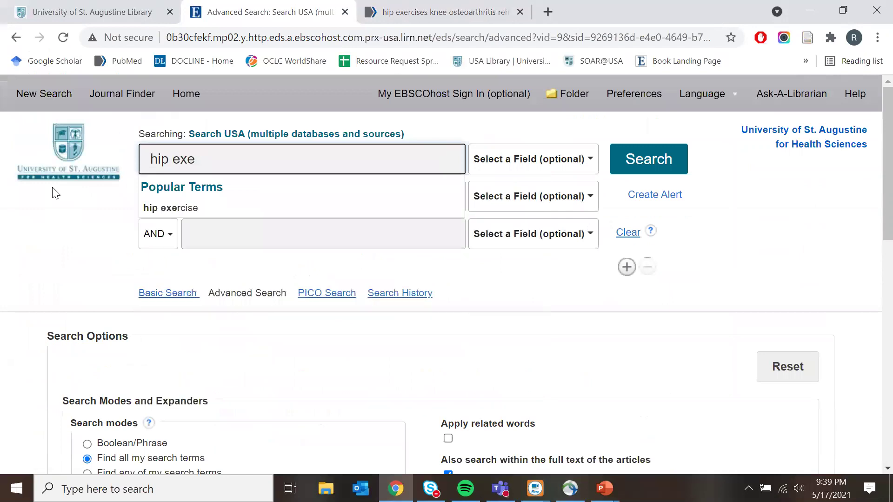
key("BackSpace")
type("ercise")
key("BackSpace")
key("BackSpace")
key("BackSpace")
key("BackSpace")
key("BackSpace")
key("BackSpace")
key("BackSpace")
key("BackSpace")
key("BackSpace")
key("BackSpace")
key("BackSpace")
key("BackSpace")
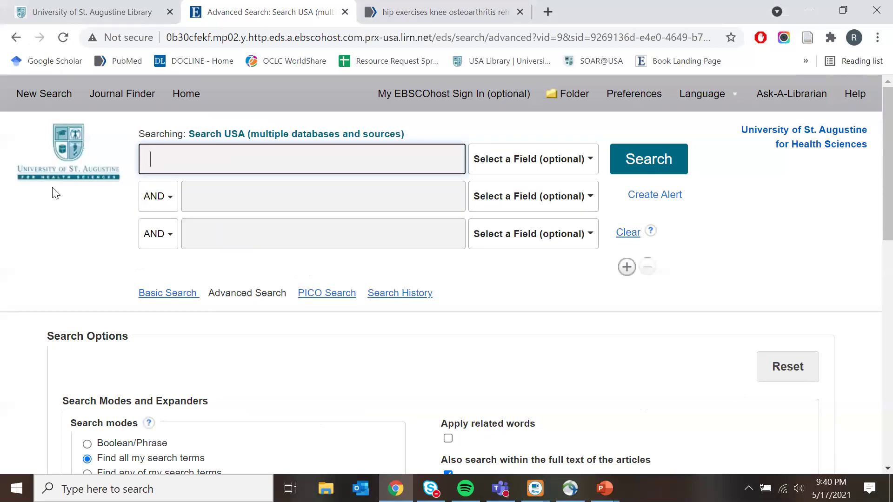
Run an advanced search using the suggested phrase "knee osteoarthritis or knee oa or knee arthritis" in the first row
type("knee ost")
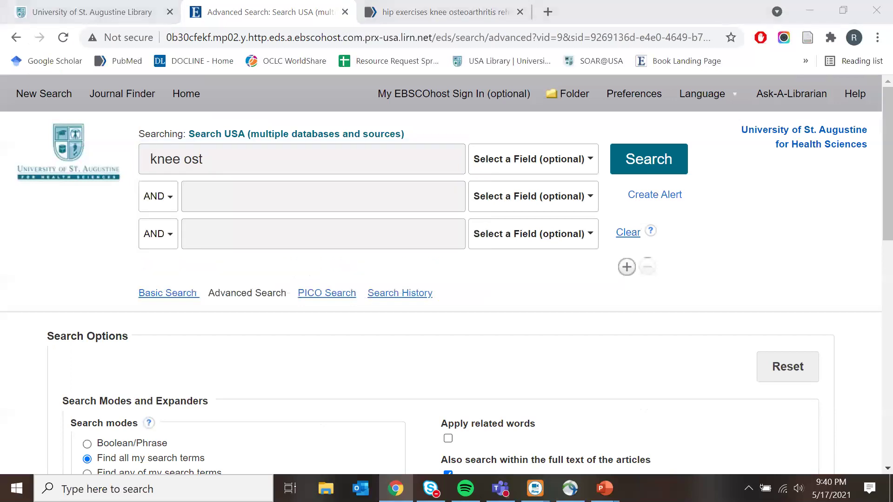
left_click(281, 154)
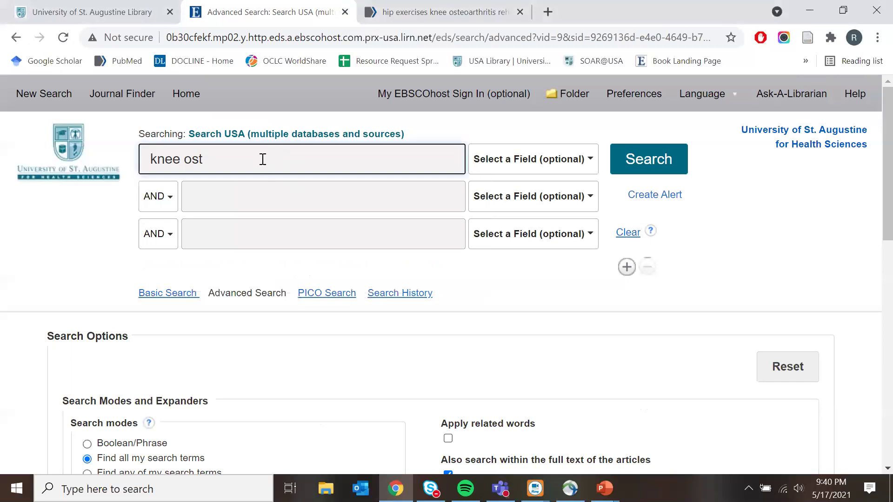
type("eo")
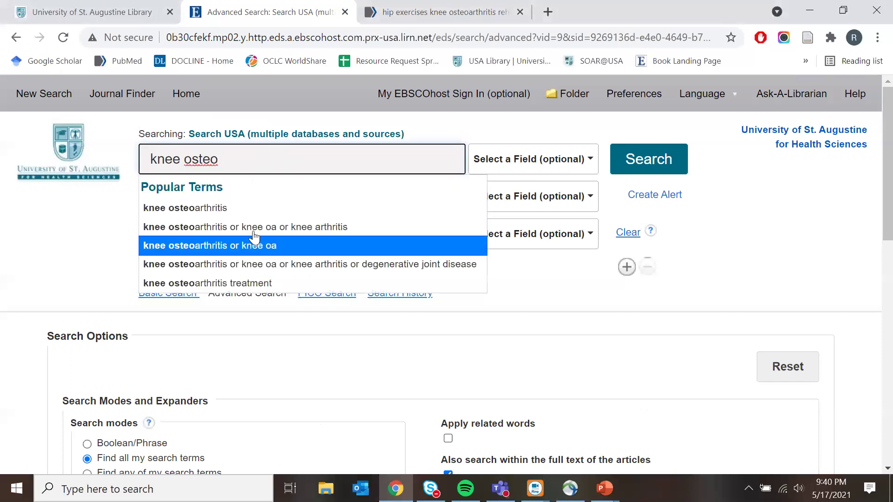
left_click(255, 228)
left_click(636, 158)
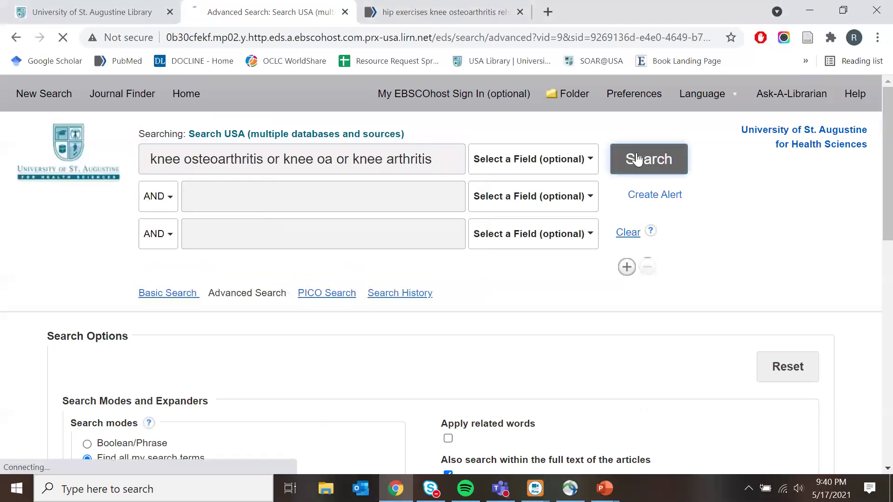